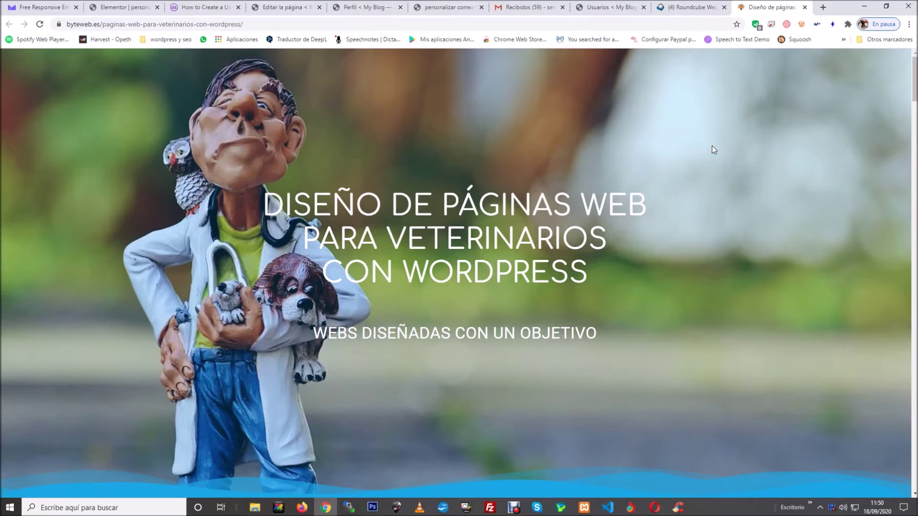
Compare the plain "Thank you for registering with My Blog" email with its designed version in the Roundcube inbox
left_click(688, 7)
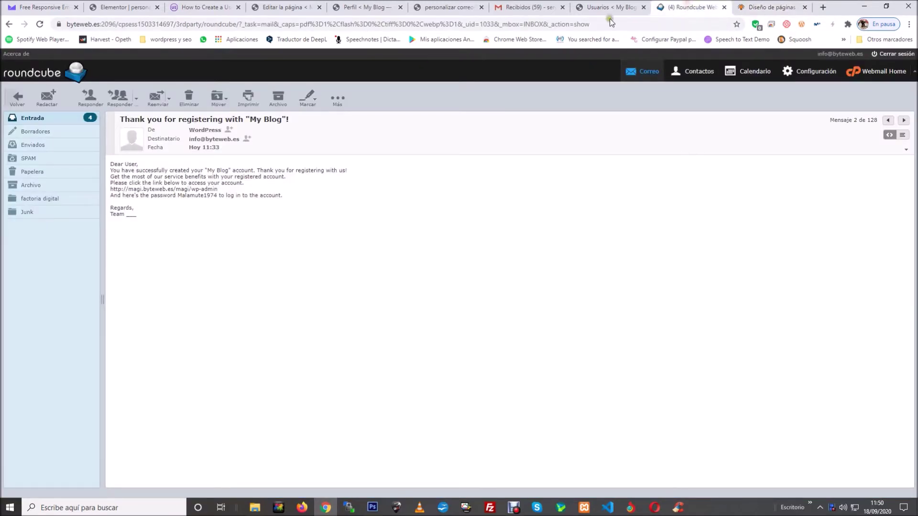
left_click_drag(277, 257, 113, 161)
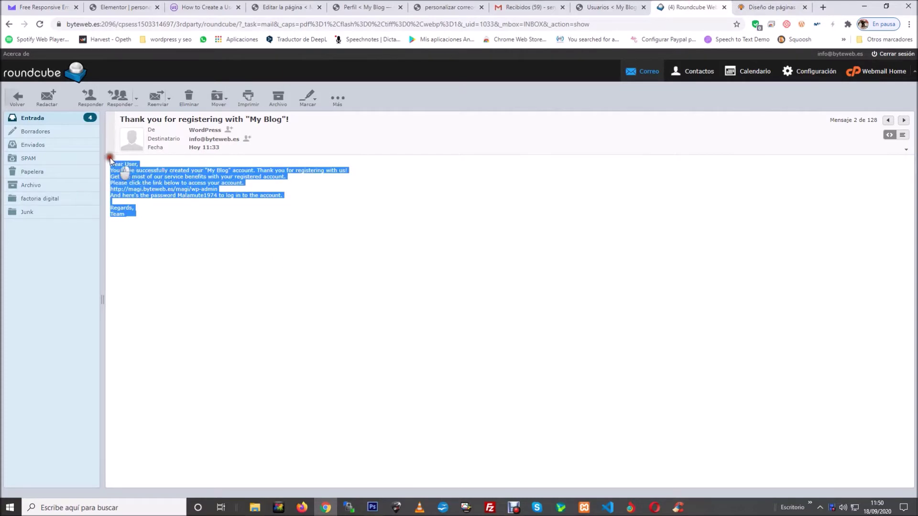
left_click(205, 218)
left_click_drag(205, 218, 112, 164)
left_click(210, 224)
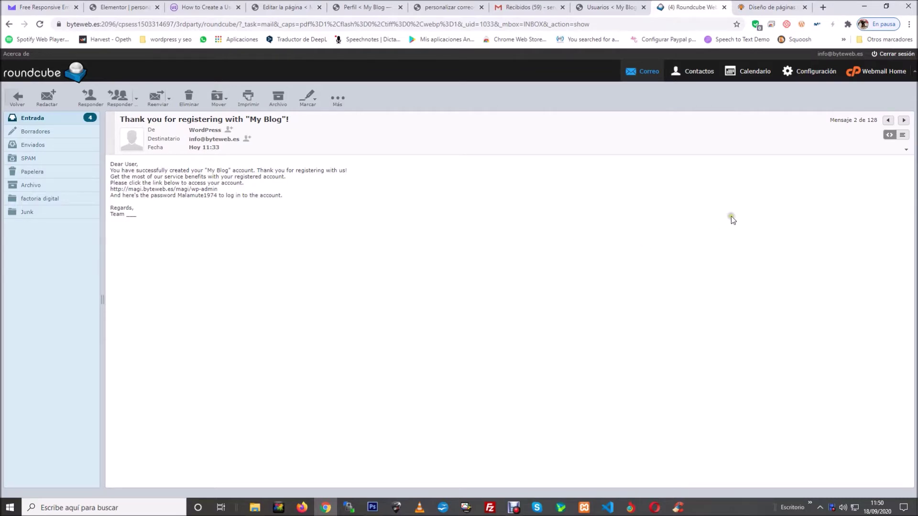
left_click(867, 152)
left_click(886, 121)
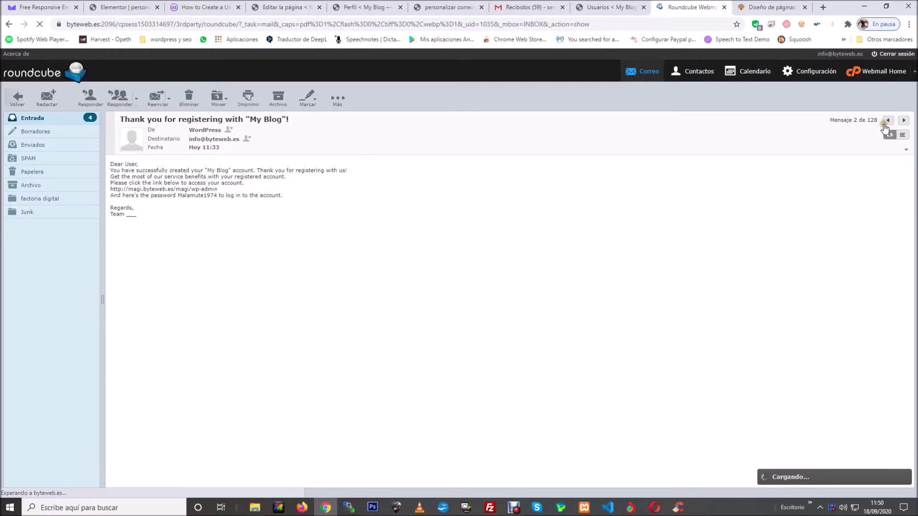
scroll(496, 281, "down", 8)
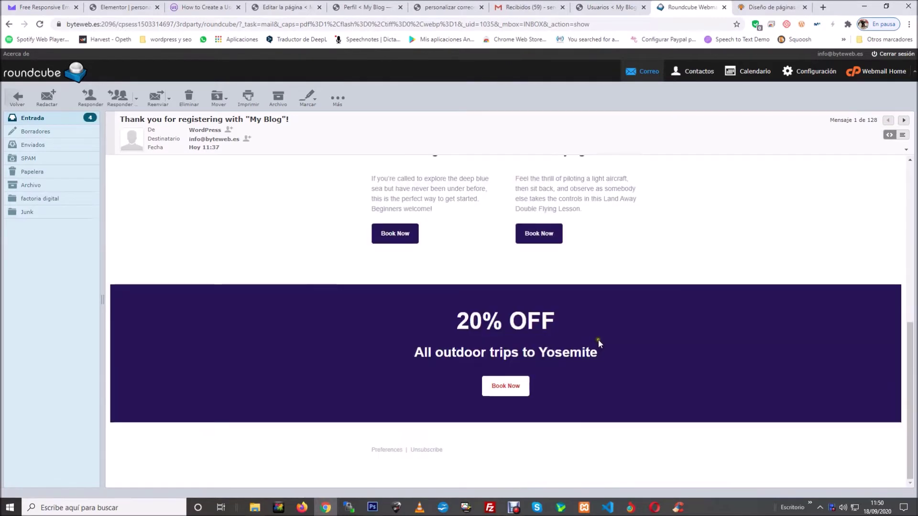
scroll(598, 339, "up", 8)
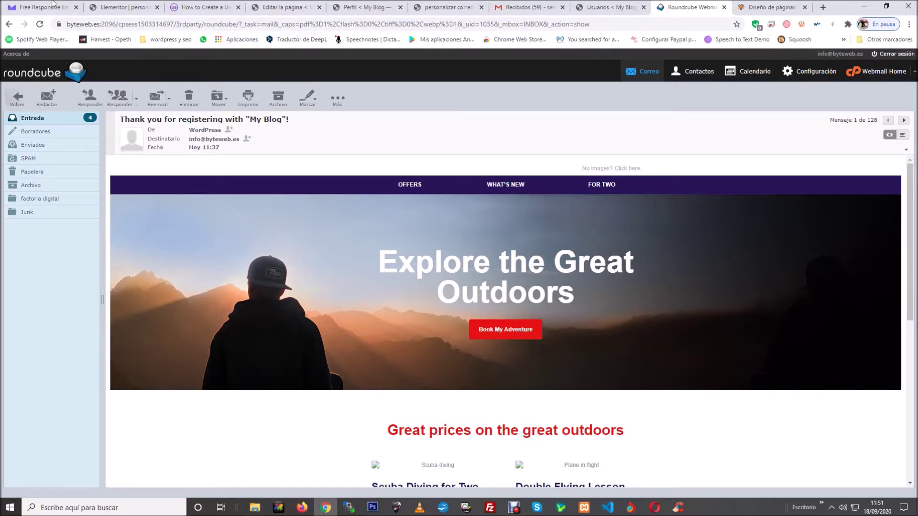
Browse Campaign Monitor's responsive email template gallery and open the Travel Co. "Explore the Great Outdoors" template in the builder
left_click(35, 8)
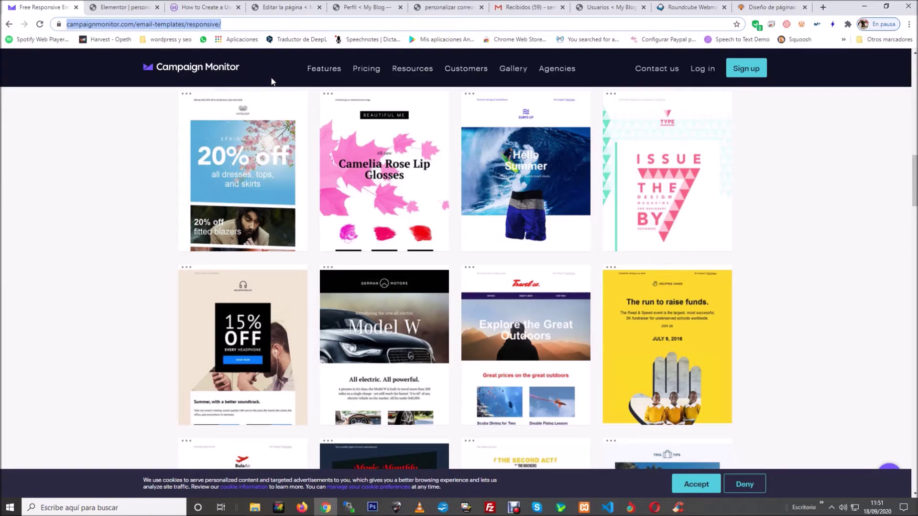
scroll(451, 173, "up", 15)
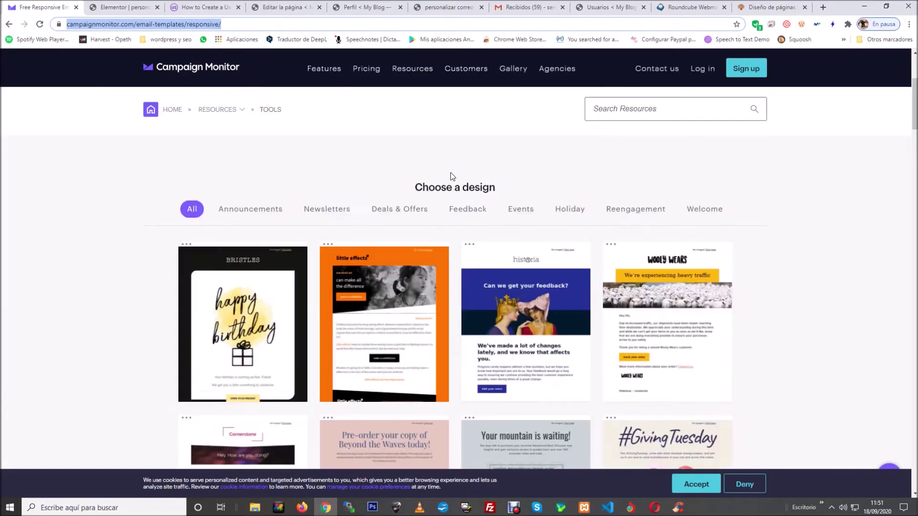
scroll(450, 173, "down", 6)
scroll(451, 176, "down", 20)
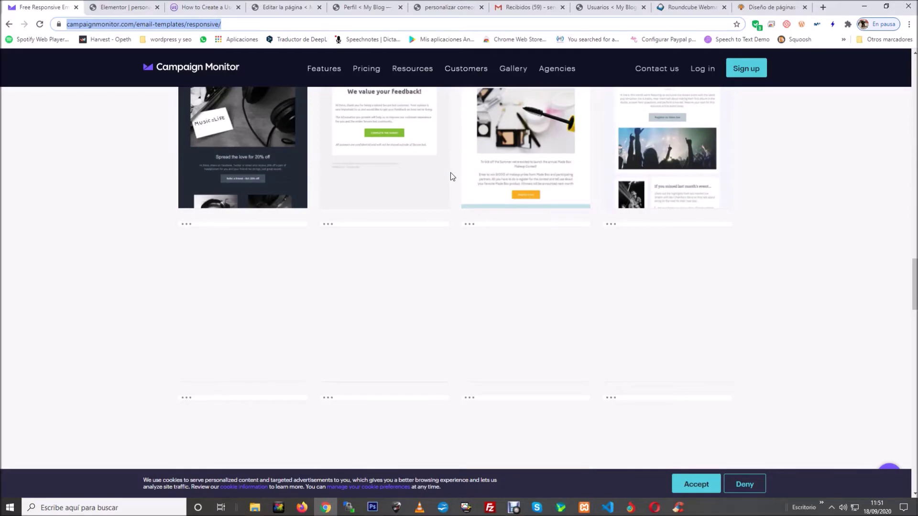
scroll(450, 173, "down", 10)
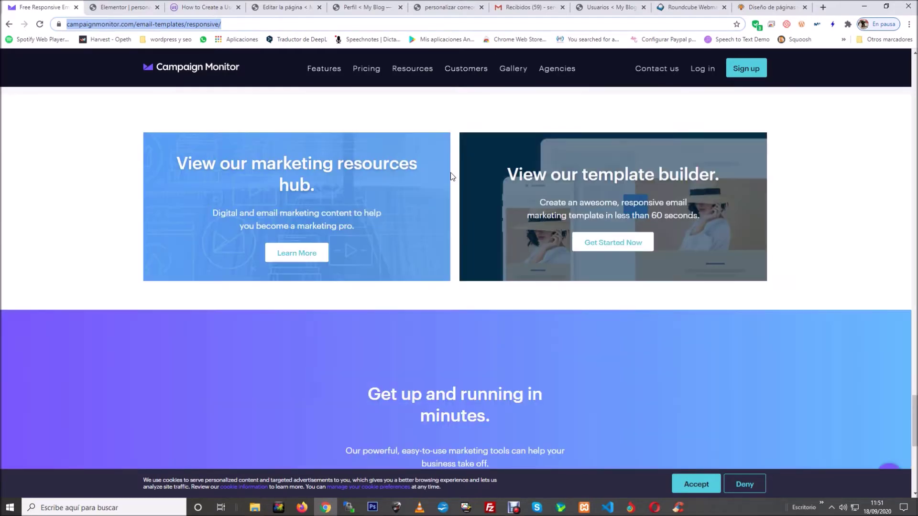
scroll(451, 176, "up", 5)
scroll(451, 176, "up", 15)
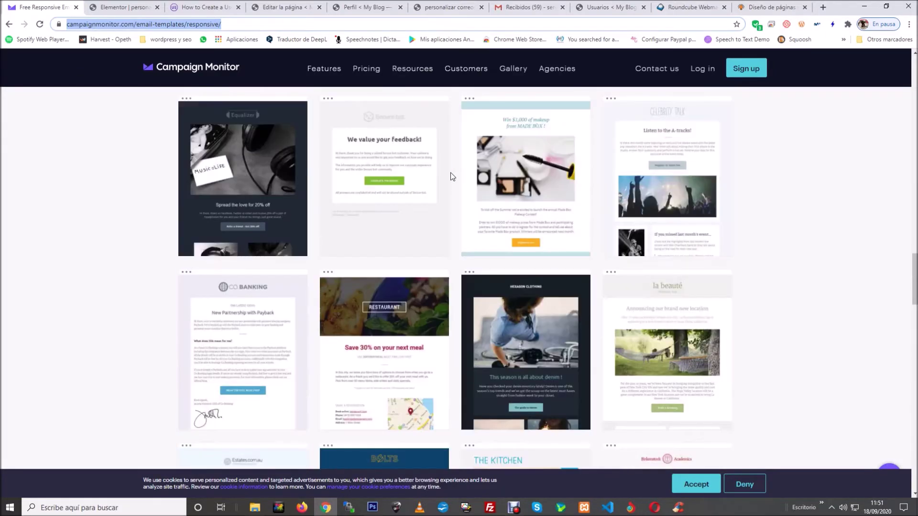
scroll(451, 177, "up", 15)
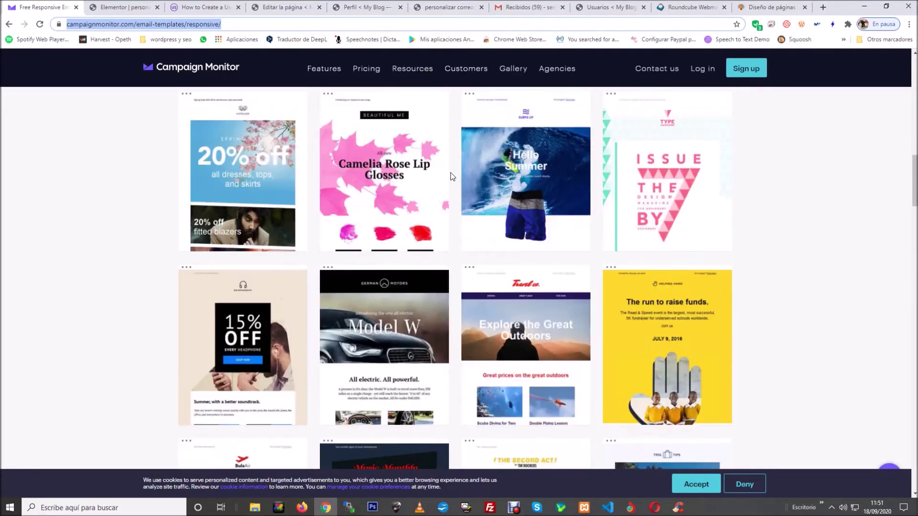
scroll(452, 176, "down", 1)
mouse_move(526, 290)
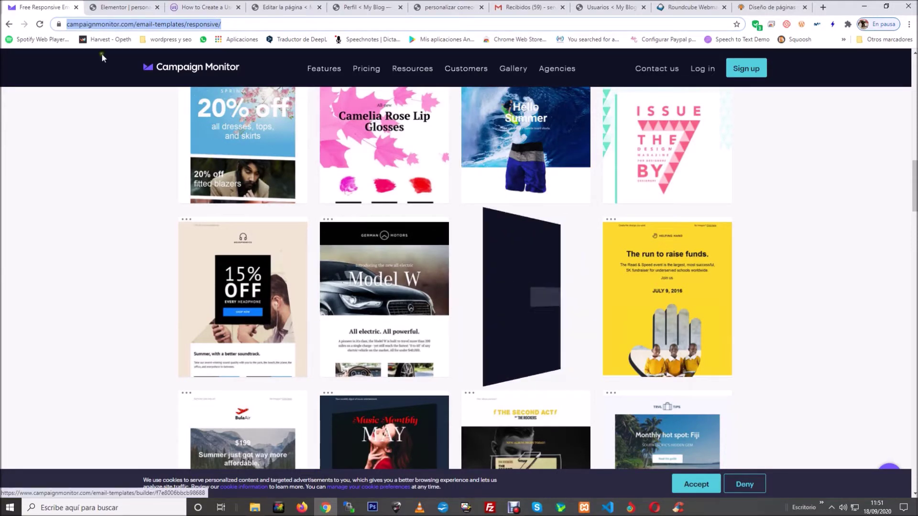
left_click(539, 297)
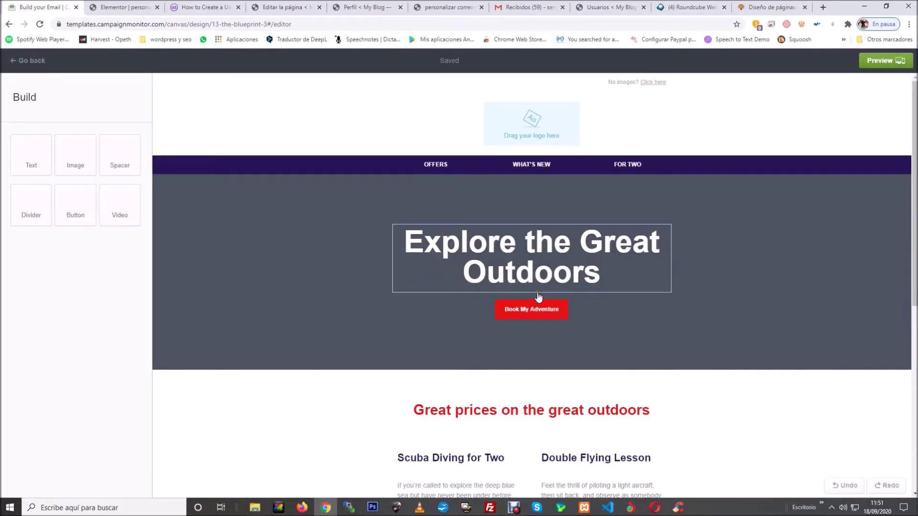
Examine the travel template's content from header to footer and the layouts offered for a new section
scroll(519, 277, "down", 5)
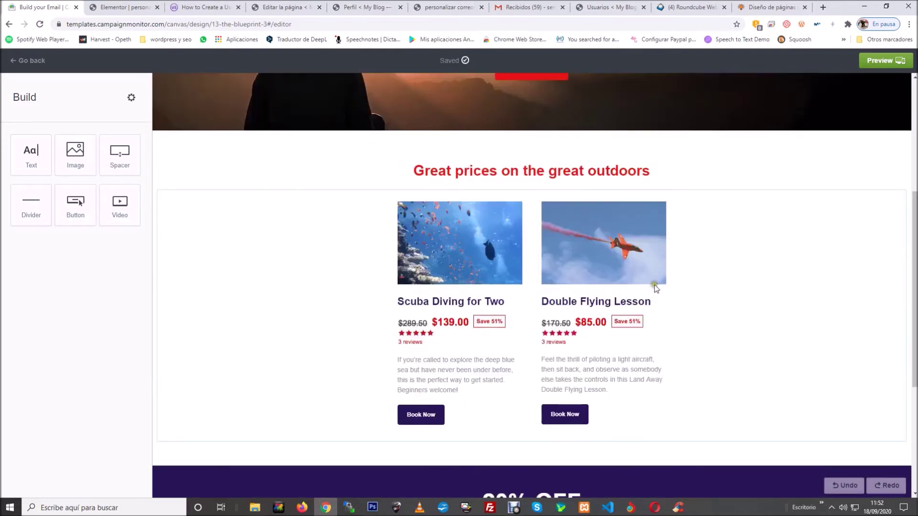
scroll(652, 287, "up", 5)
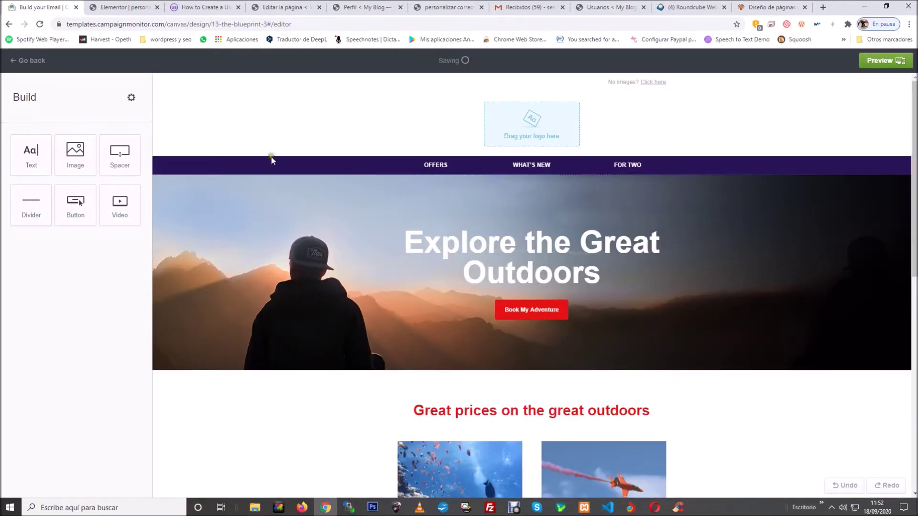
scroll(607, 253, "down", 10)
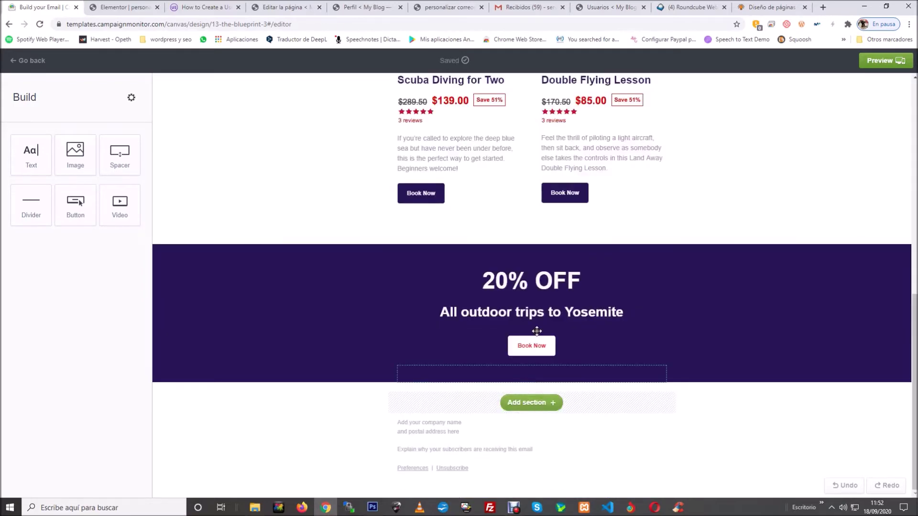
left_click(535, 403)
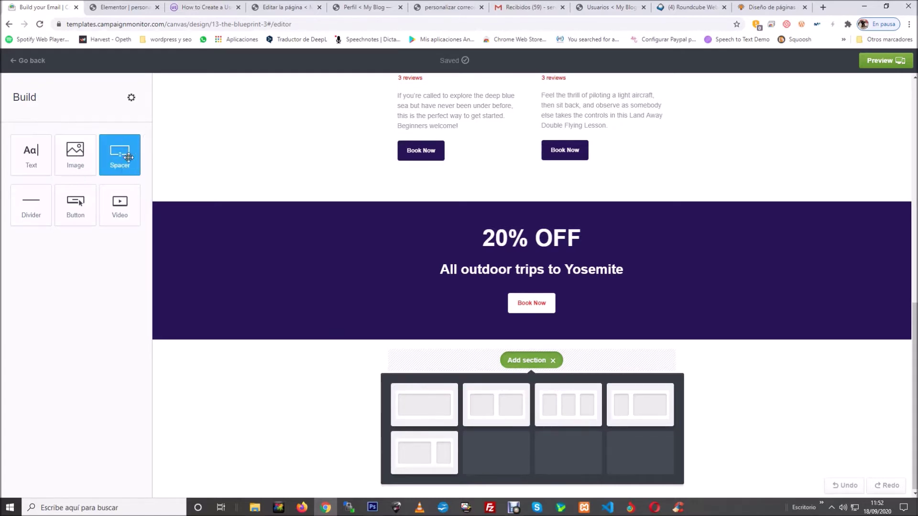
scroll(704, 360, "up", 15)
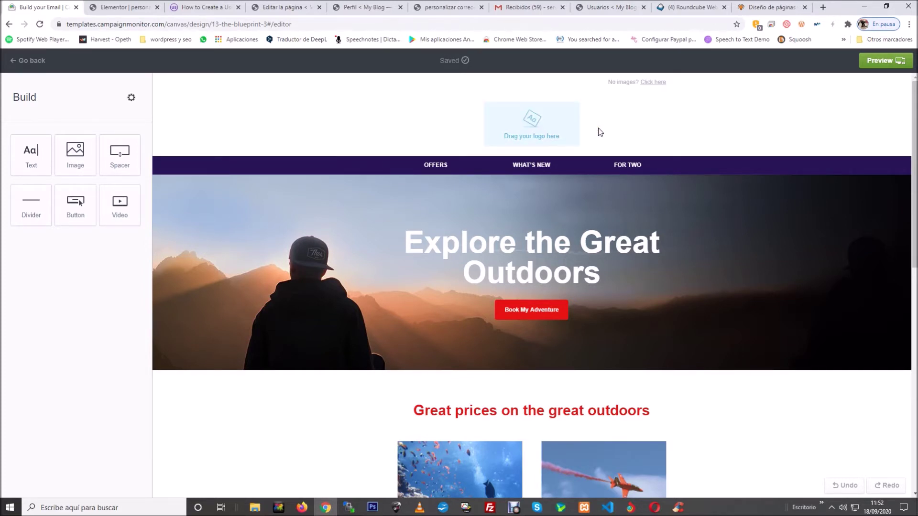
left_click(512, 505)
left_click(352, 466)
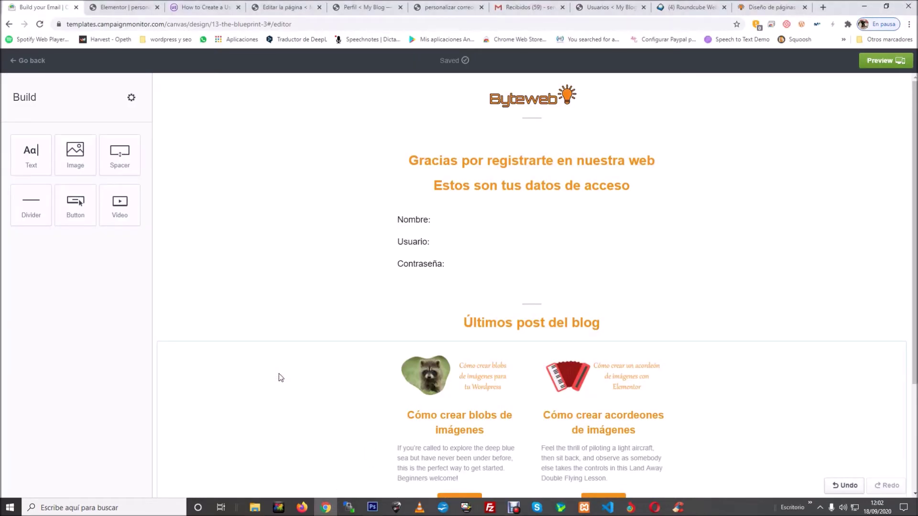
Review the customised Byteweb registration email, preview it, and finish and save the design
scroll(644, 285, "down", 3)
scroll(725, 324, "up", 3)
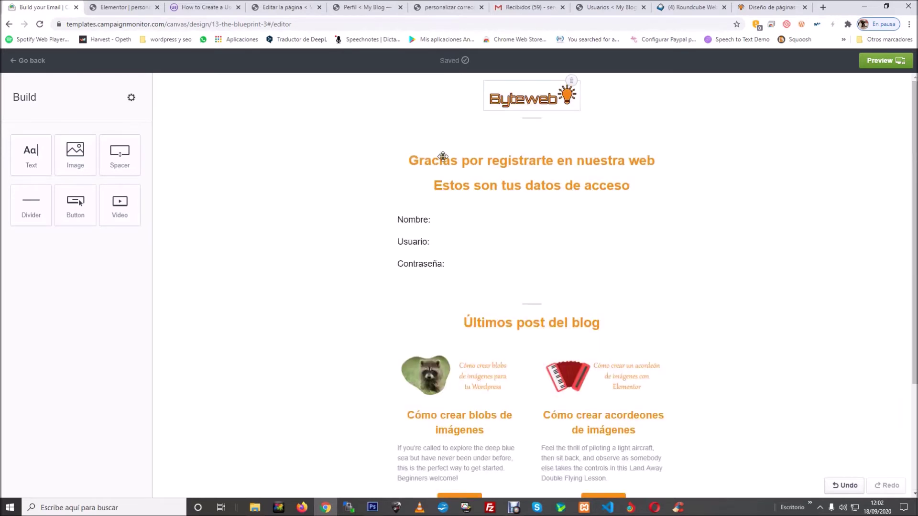
scroll(595, 201, "down", 3)
scroll(595, 200, "up", 3)
left_click(878, 61)
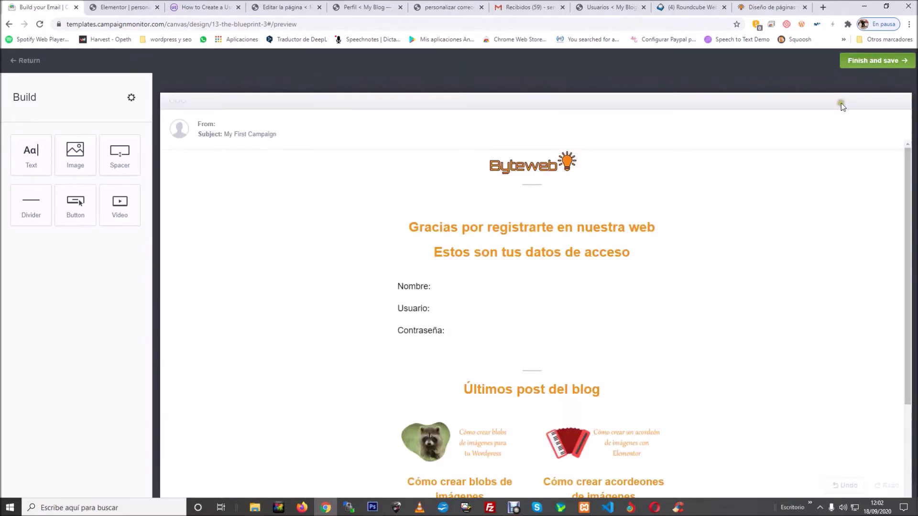
left_click(865, 67)
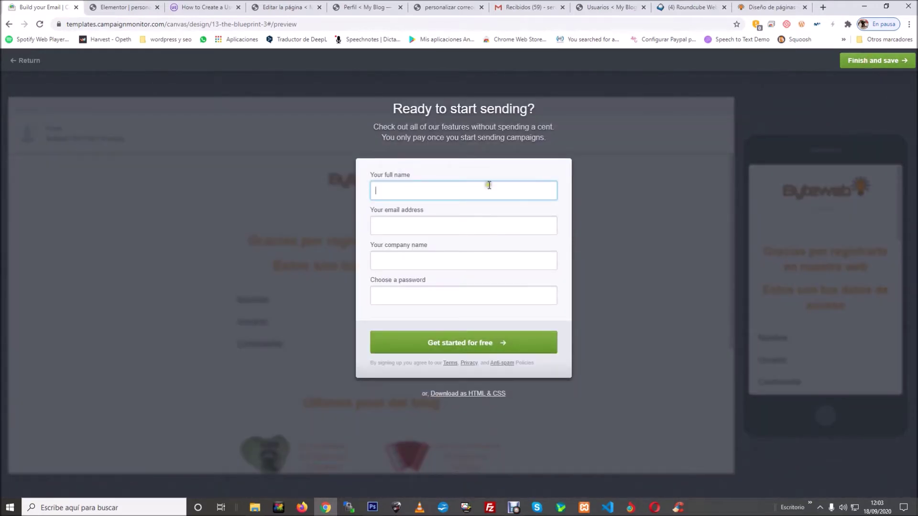
Choose the HTML & CSS download instead of signing up, enter the recipient's email address and request the files
left_click(465, 394)
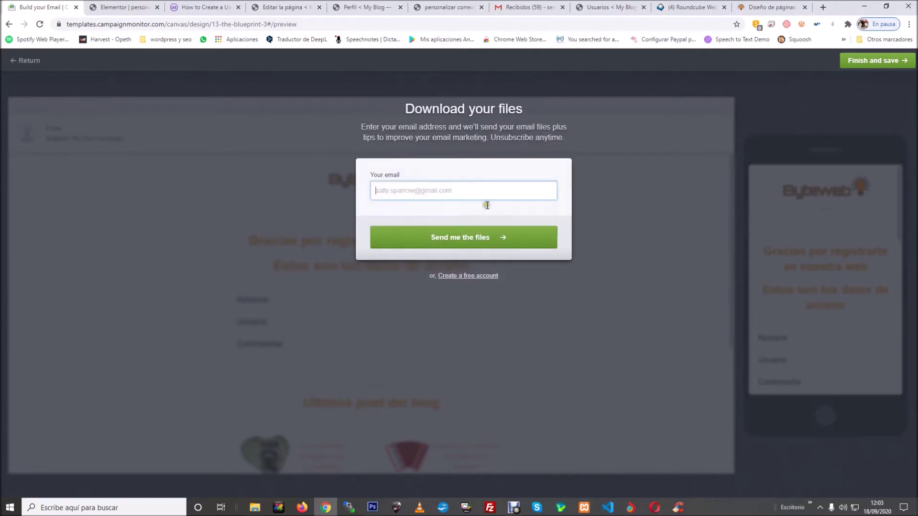
left_click(466, 189)
left_click(431, 214)
left_click(479, 242)
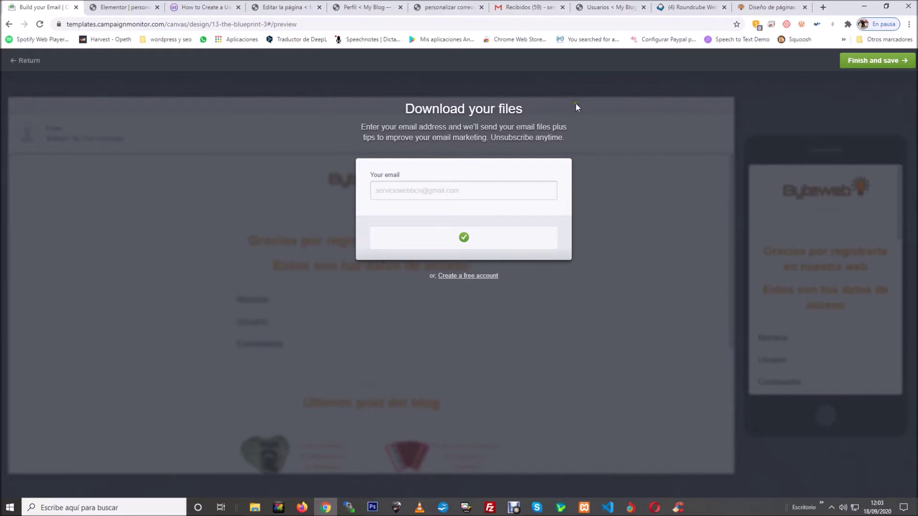
Switch to Gmail, refresh the inbox, and download the email template from Campaign Monitor's latest "Your new email template files" message
left_click(526, 7)
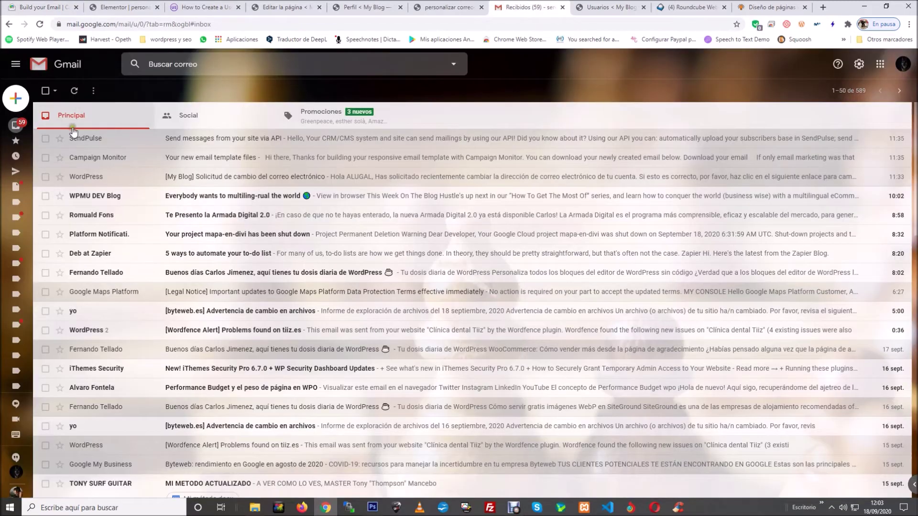
left_click(75, 91)
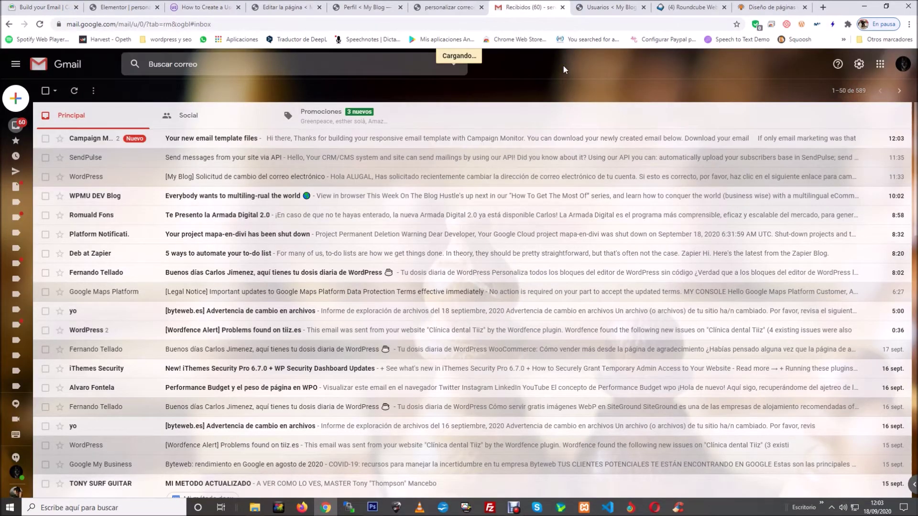
left_click(423, 137)
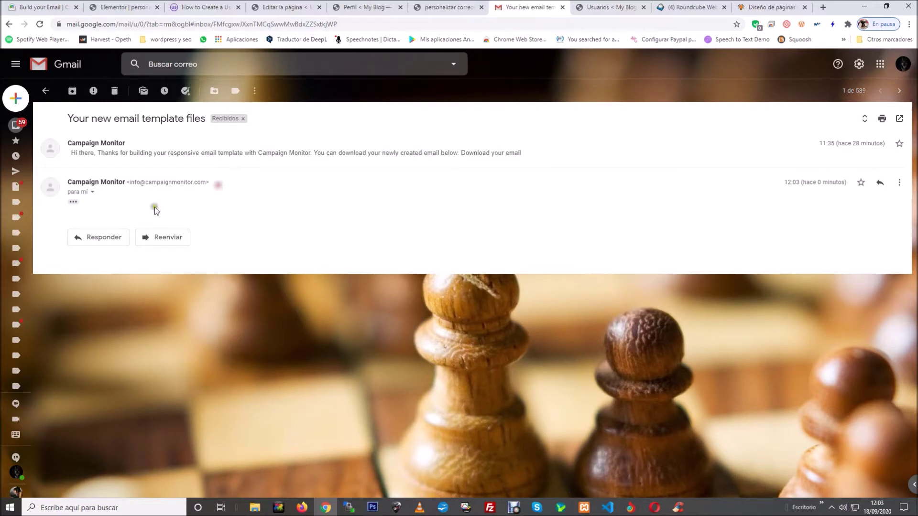
left_click(74, 206)
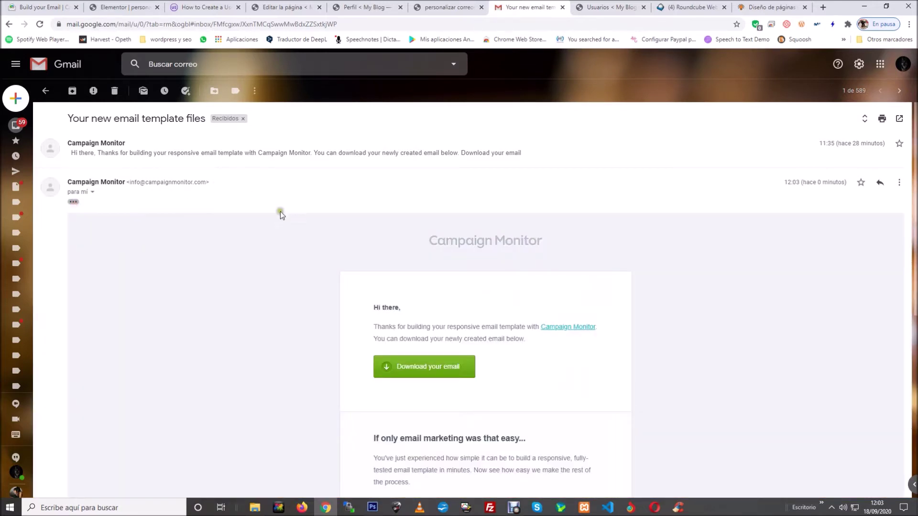
scroll(306, 218, "down", 3)
scroll(469, 243, "up", 1)
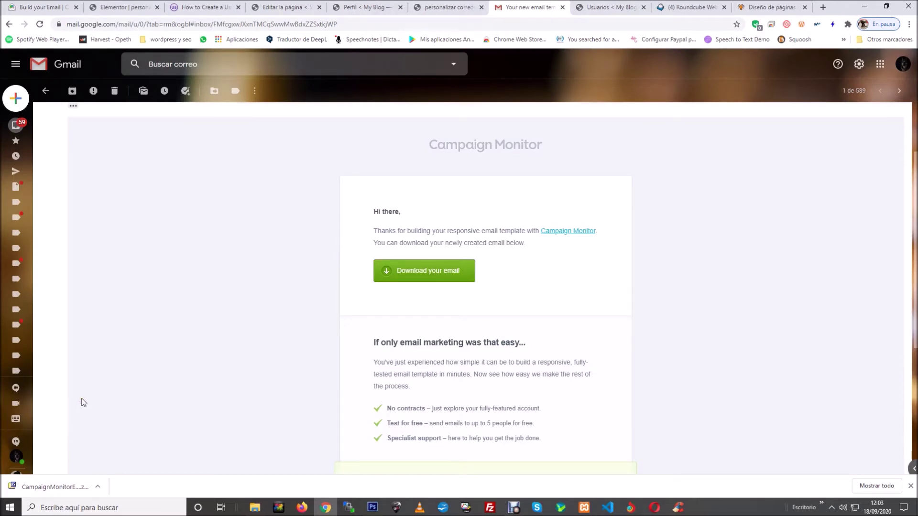
Locate the downloaded CampaignMonitorEmail archive in the Descargas folder and copy it to the desktop
left_click(98, 486)
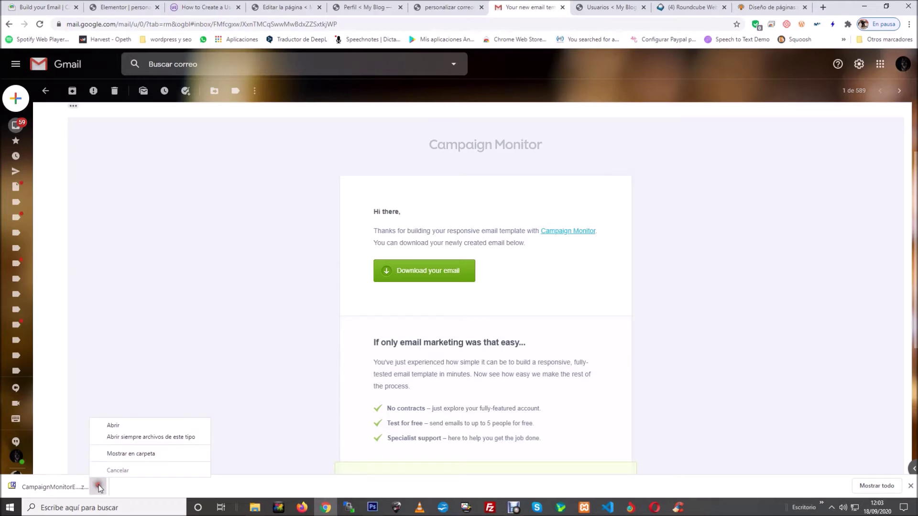
left_click(132, 454)
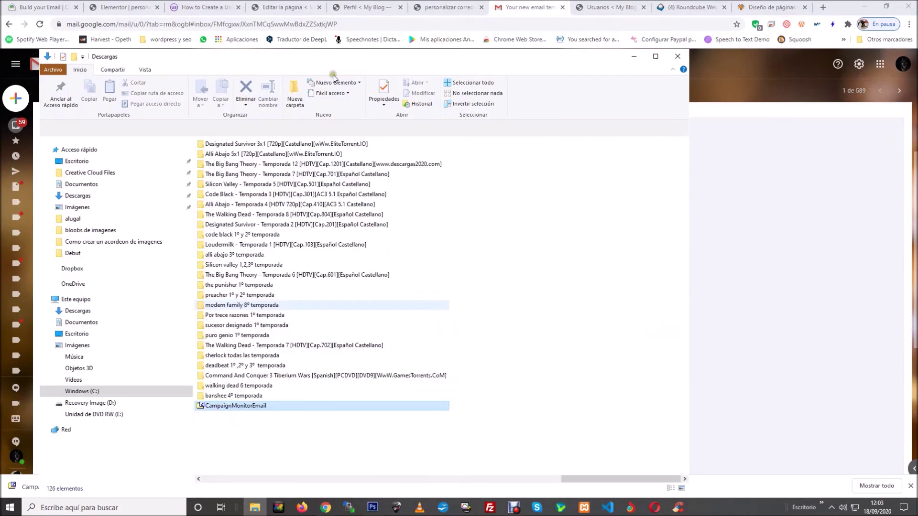
right_click(240, 409)
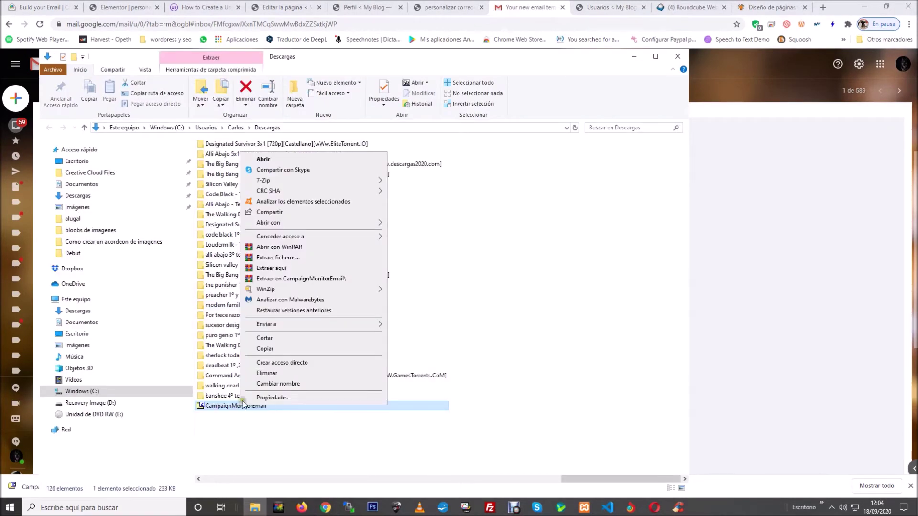
left_click(251, 350)
left_click(82, 163)
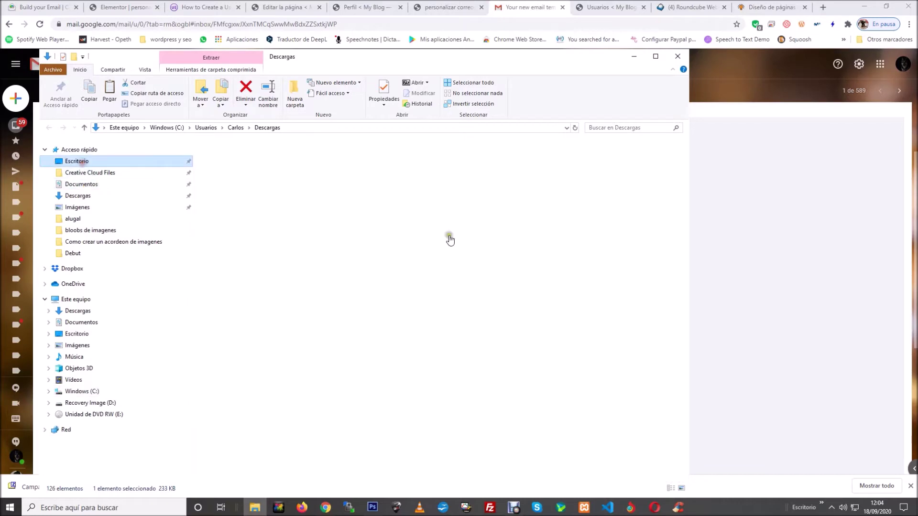
scroll(654, 250, "down", 2)
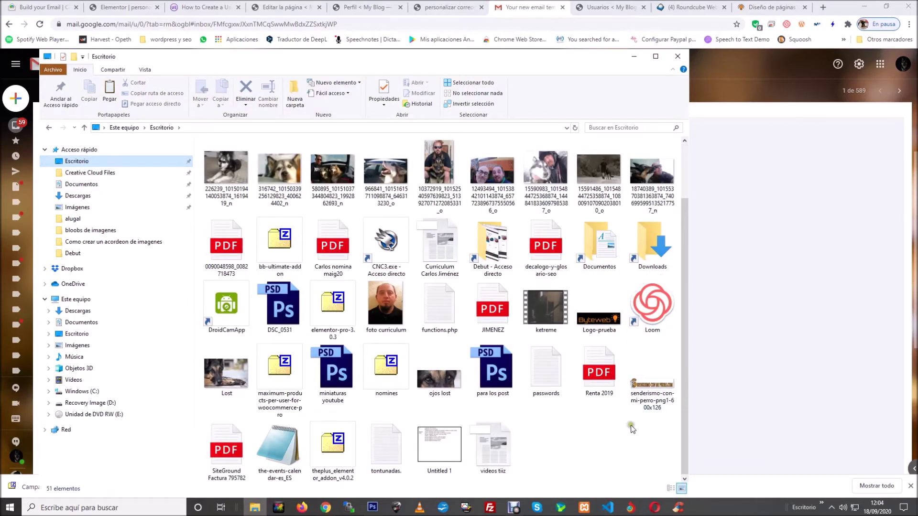
right_click(605, 452)
left_click(615, 377)
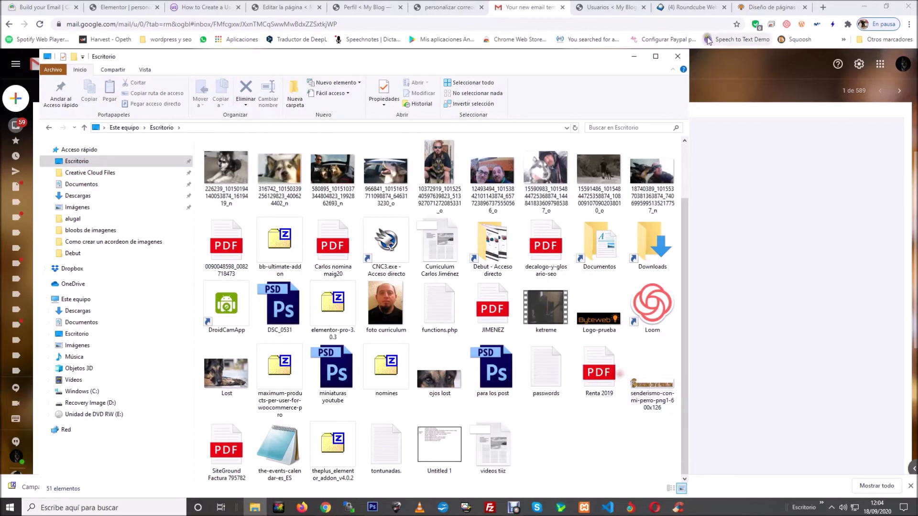
Open the CampaignMonitorEmail archive from the desktop and extract index.htm onto the desktop
left_click(634, 56)
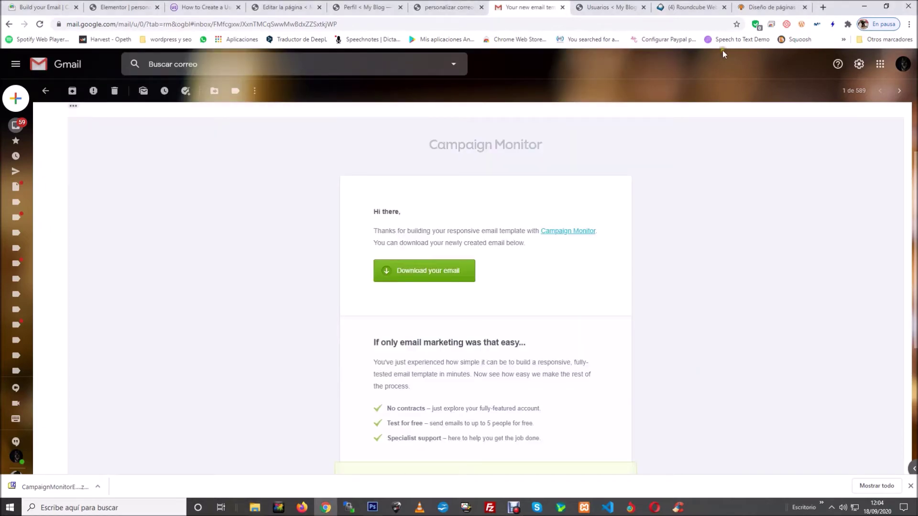
left_click(854, 6)
left_click(872, 5)
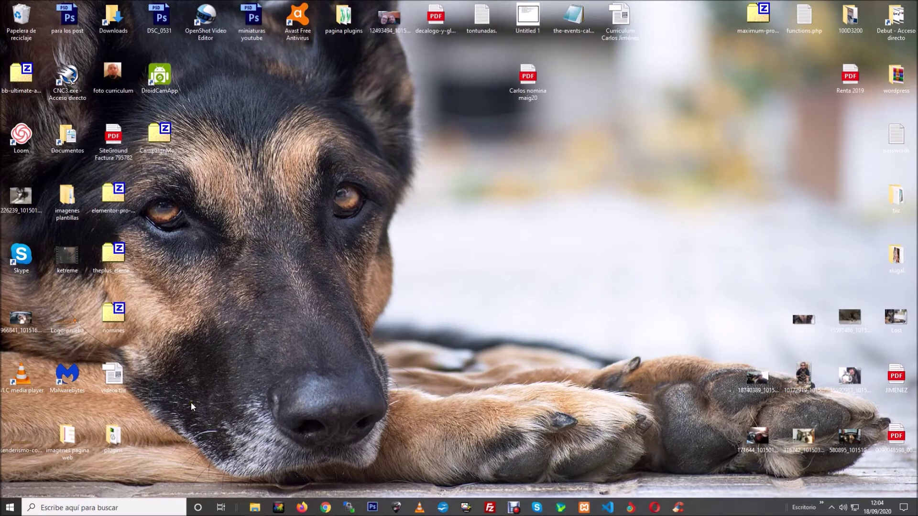
left_click_drag(160, 137, 578, 297)
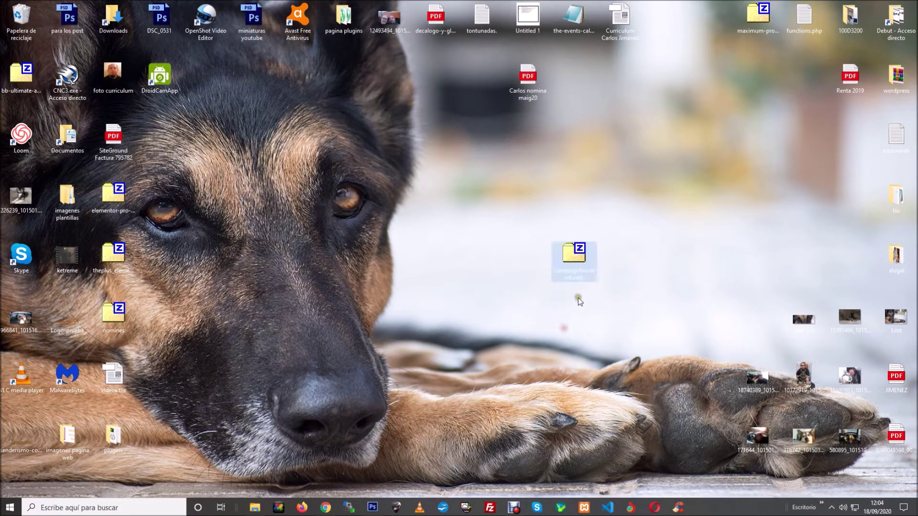
double_click(575, 265)
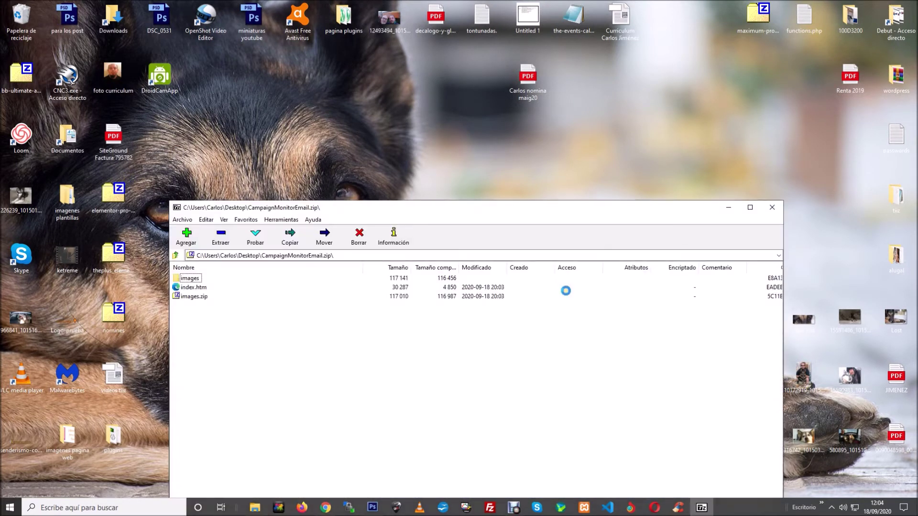
left_click(201, 287)
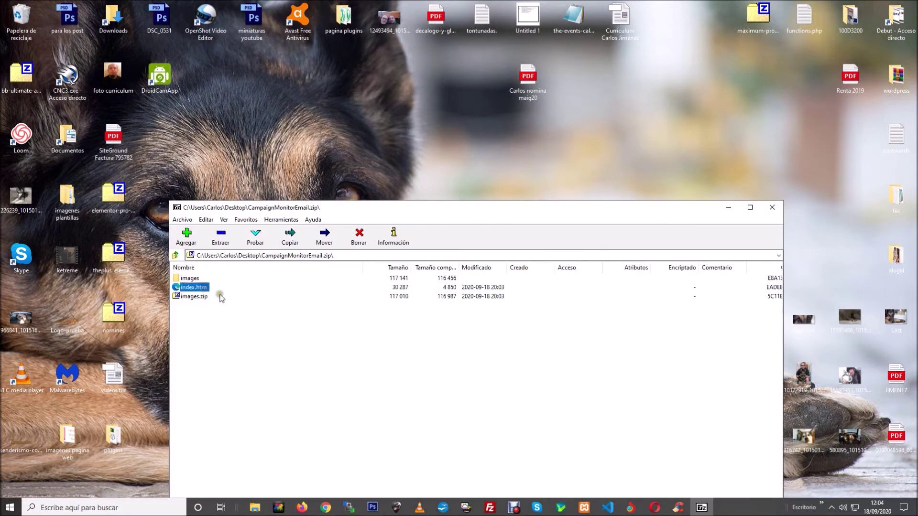
left_click_drag(203, 289, 653, 145)
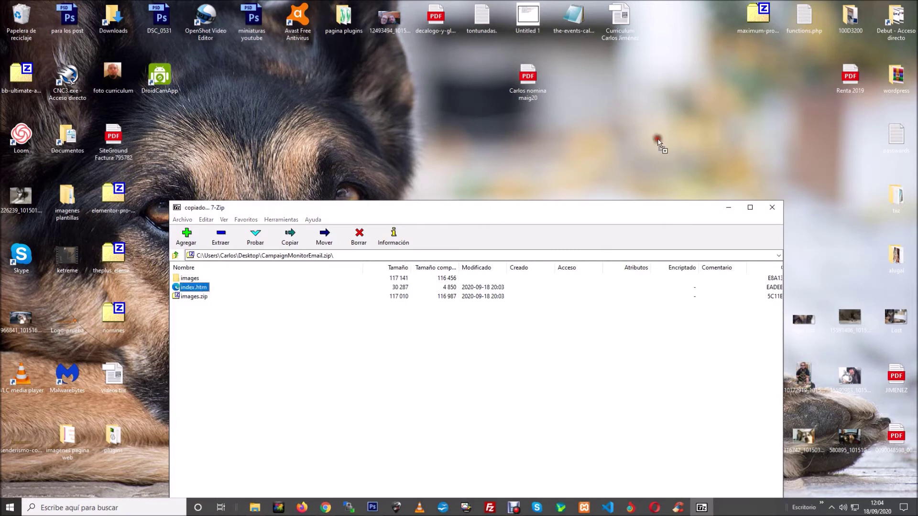
left_click(725, 208)
Open the extracted index file in Notepad and copy its entire code
right_click(673, 79)
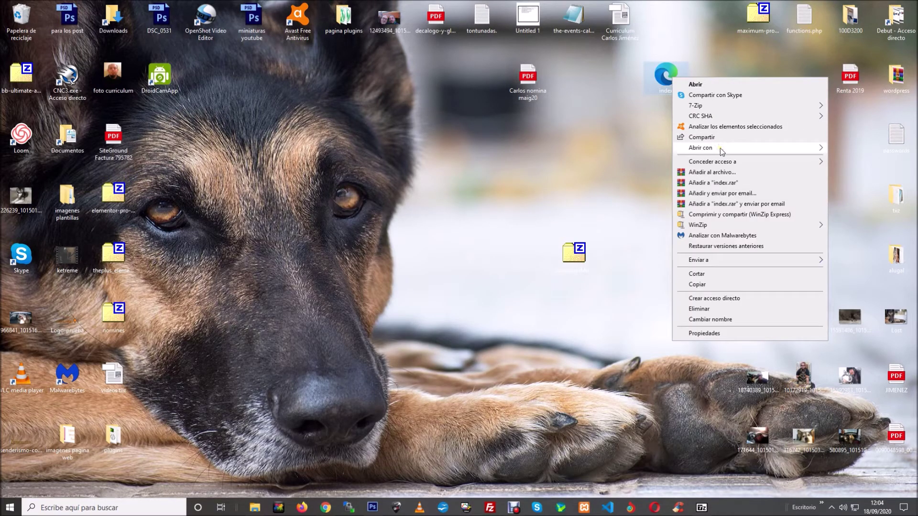
mouse_move(720, 148)
left_click(609, 158)
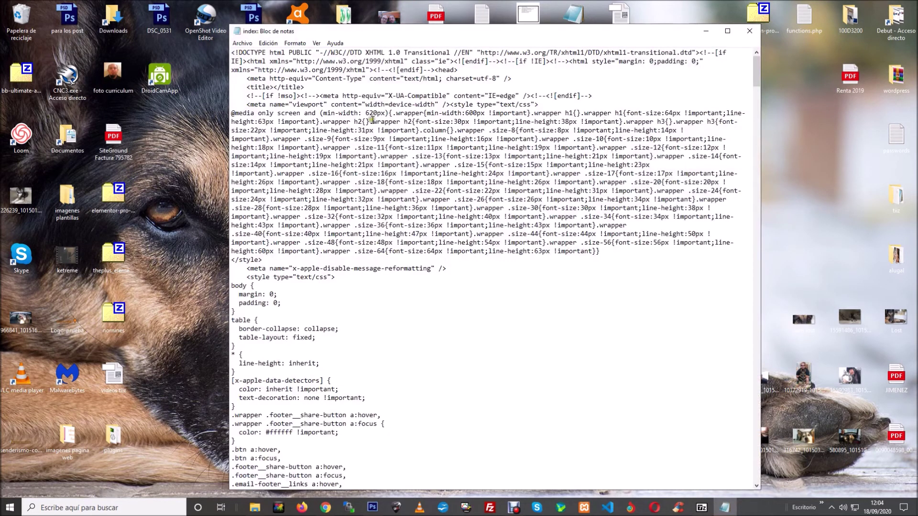
left_click(269, 43)
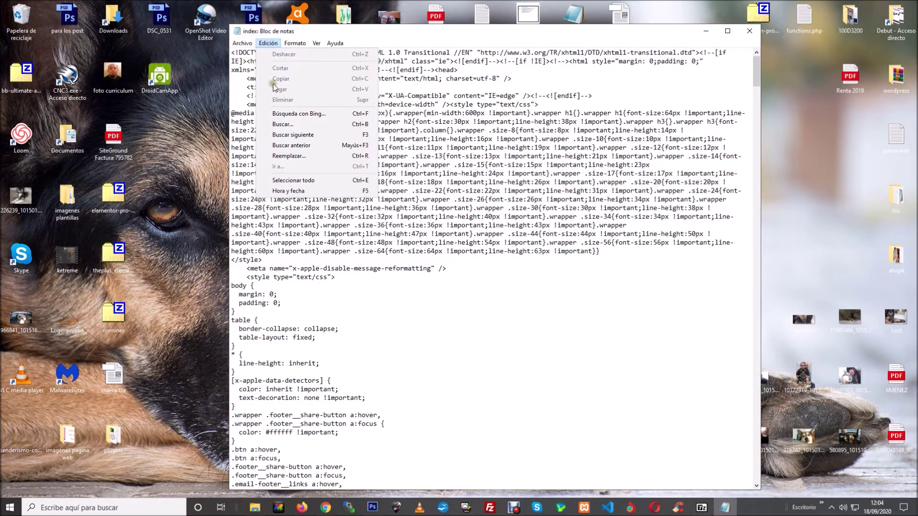
left_click(293, 180)
right_click(364, 93)
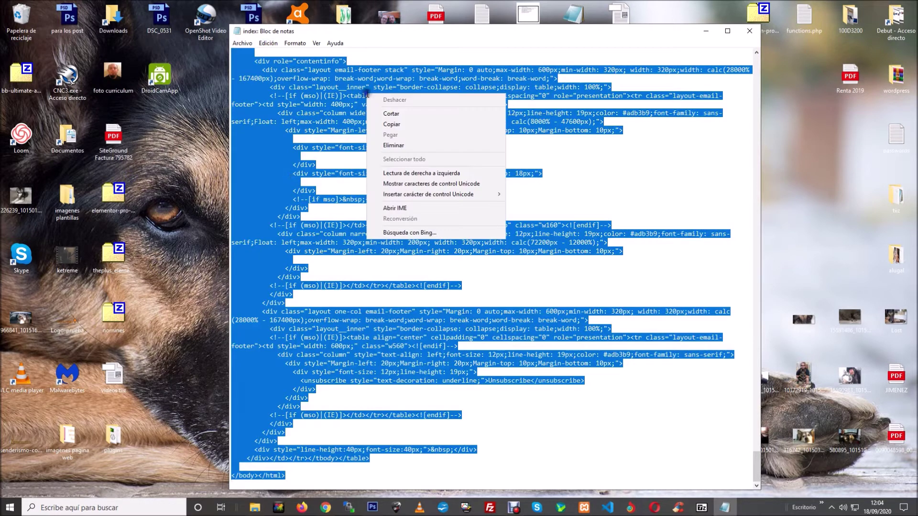
left_click(397, 125)
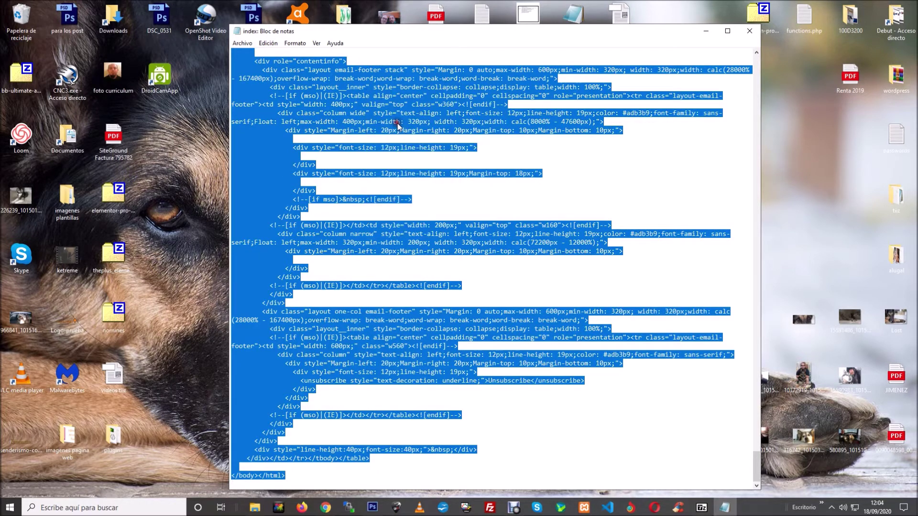
Return to the browser, close the Gmail message, and start a new WordPress page in a separate tab
left_click(327, 507)
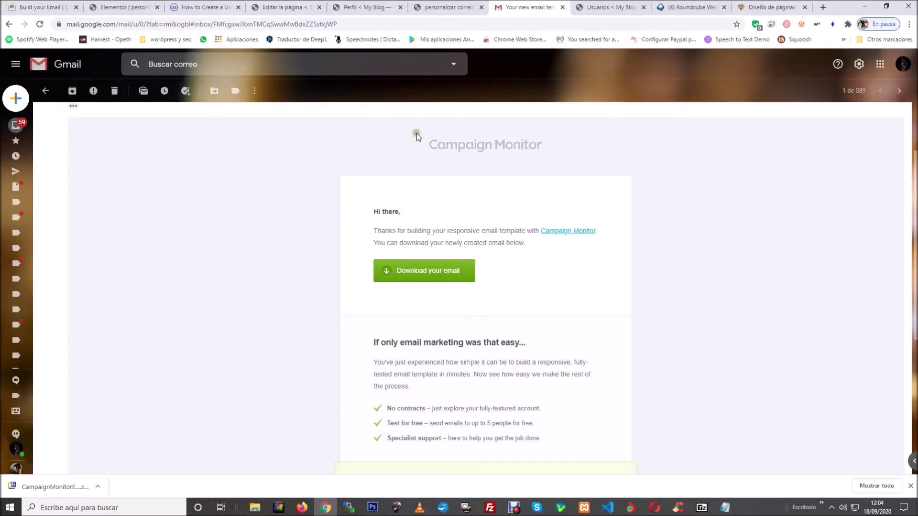
key("ctrl+w")
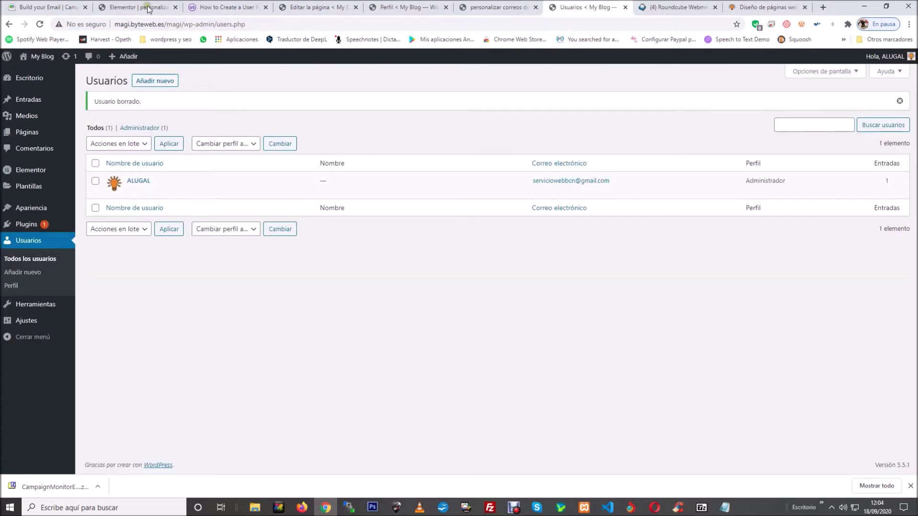
left_click(311, 7)
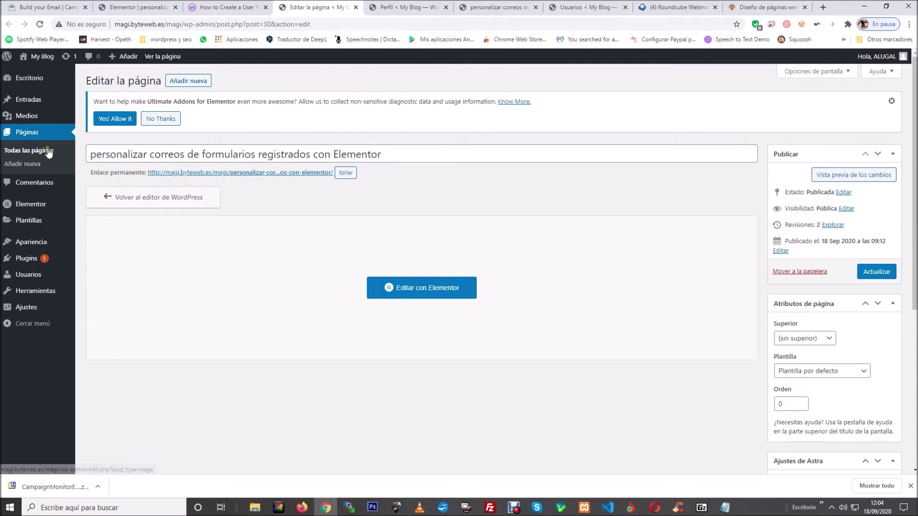
right_click(23, 165)
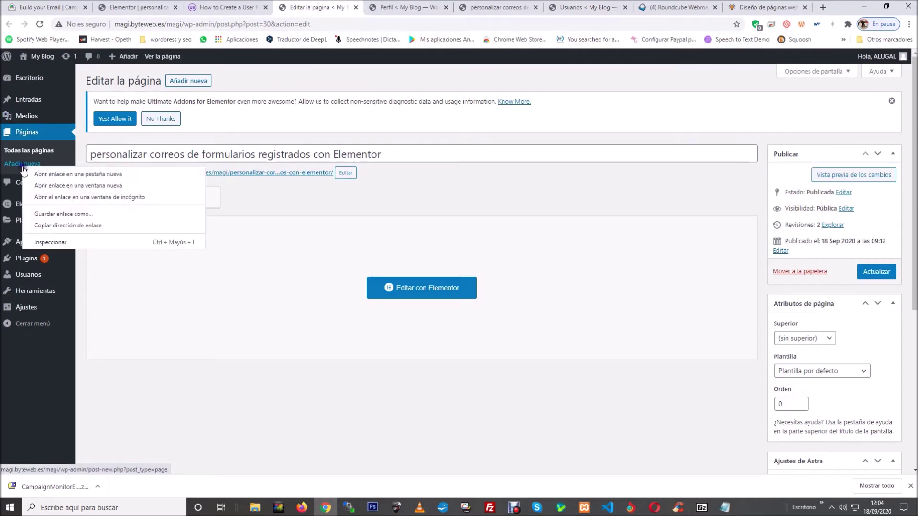
left_click(43, 174)
left_click(369, 7)
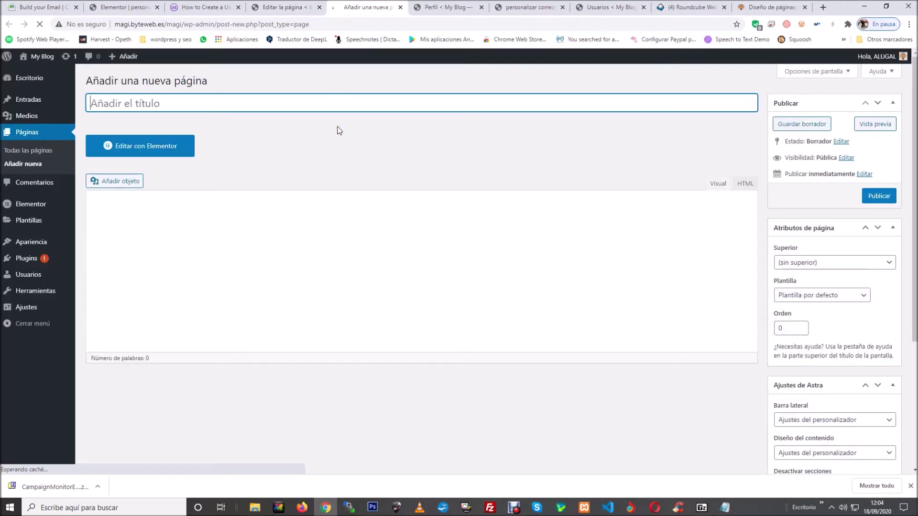
Paste the copied email code into the new page's content in HTML mode
left_click(750, 185)
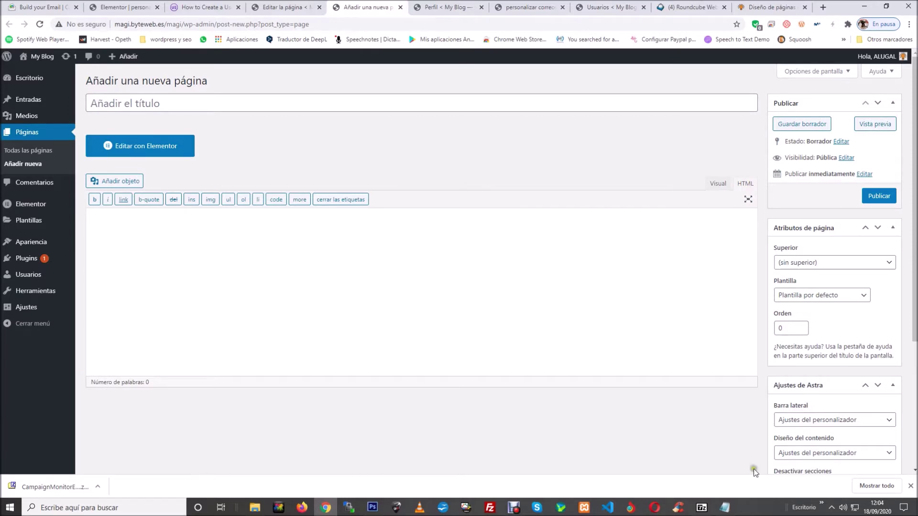
left_click(724, 507)
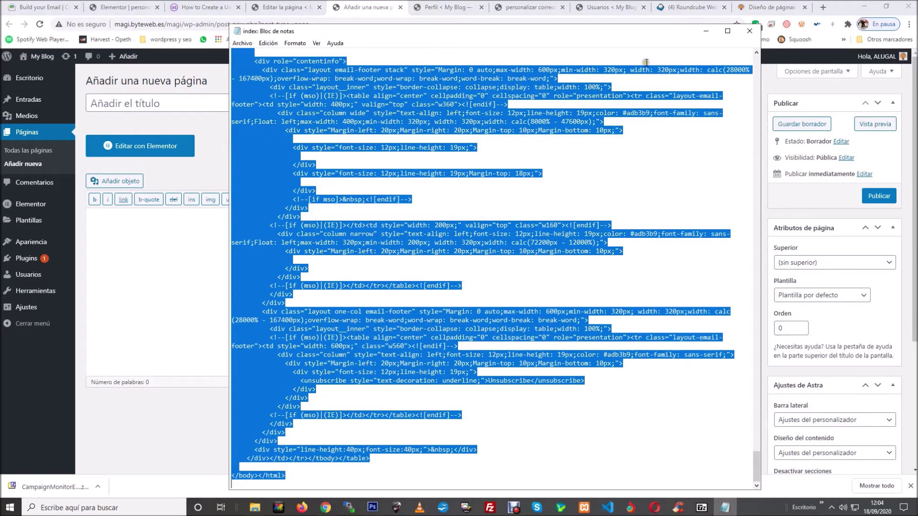
left_click(705, 30)
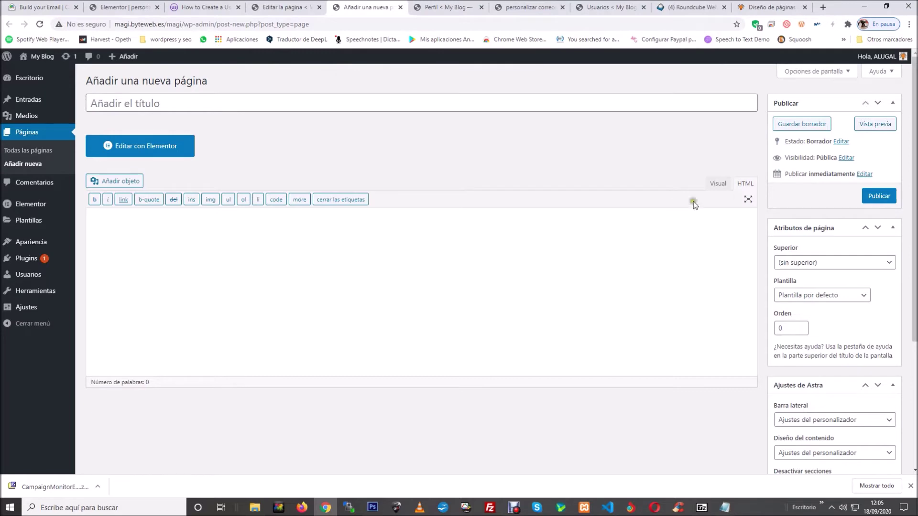
left_click(282, 246)
key("ctrl+v")
scroll(697, 213, "down", 2)
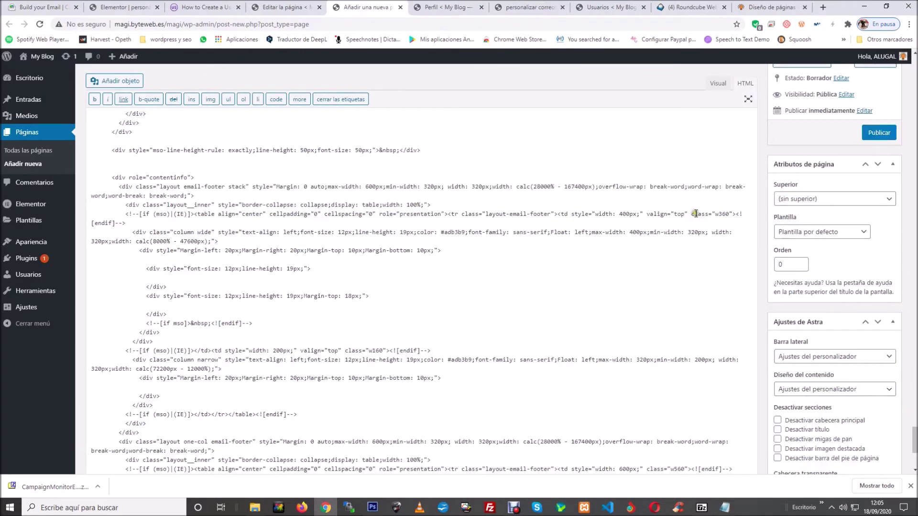
Display the page content in visual mode and delete the blank lines and stray placeholders above the email layout
left_click(718, 84)
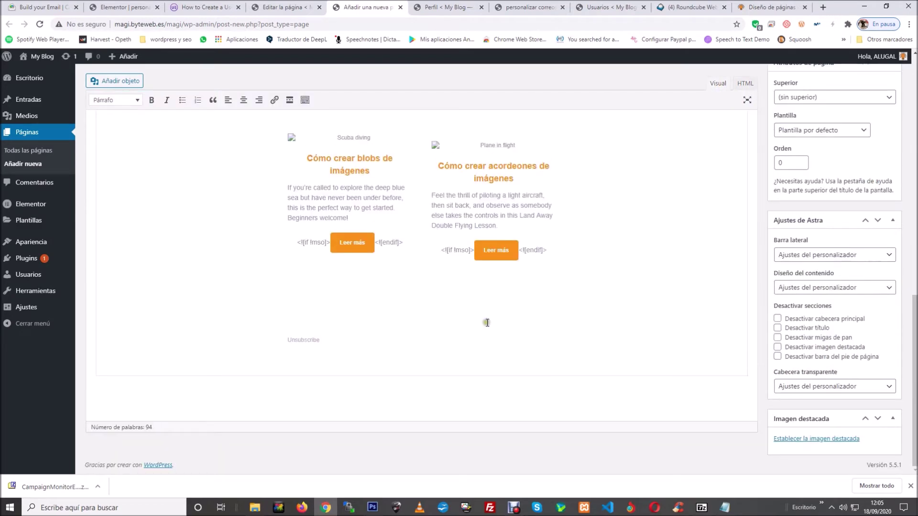
scroll(447, 275, "up", 10)
scroll(451, 288, "down", 3)
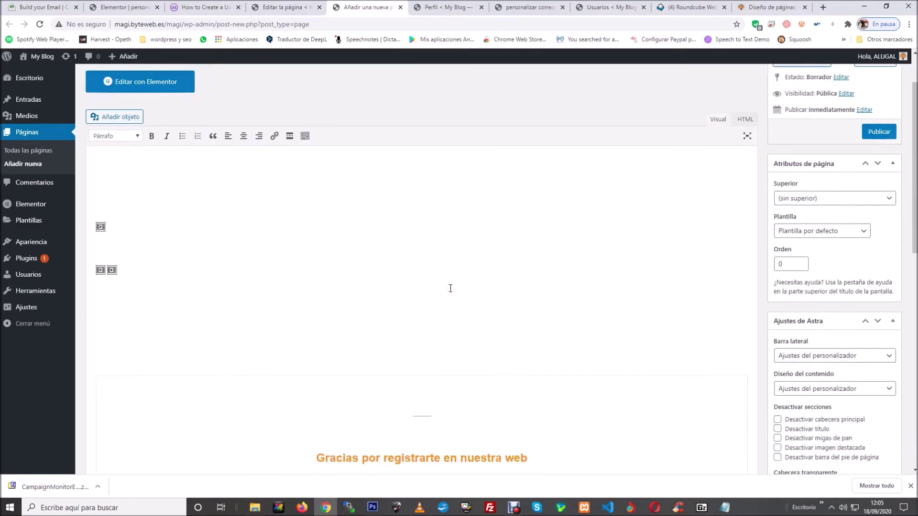
left_click(202, 176)
scroll(289, 174, "up", 4)
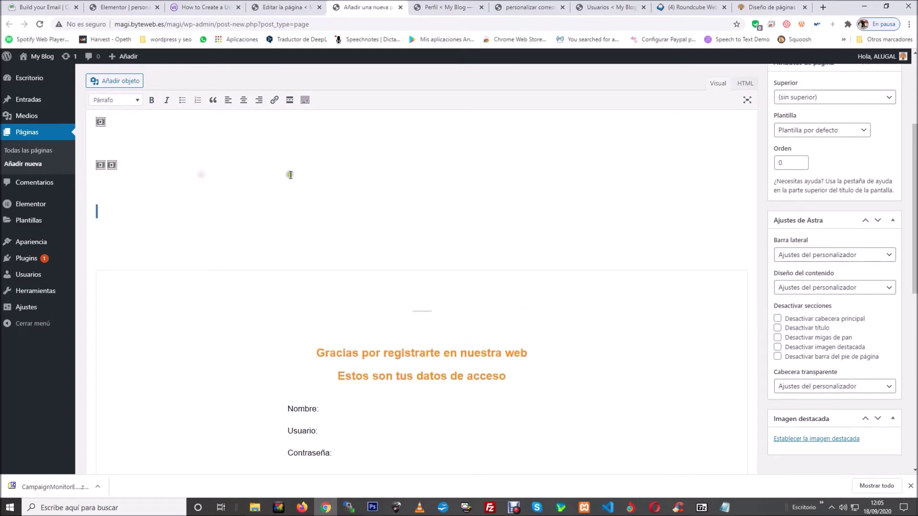
left_click_drag(184, 327, 81, 192)
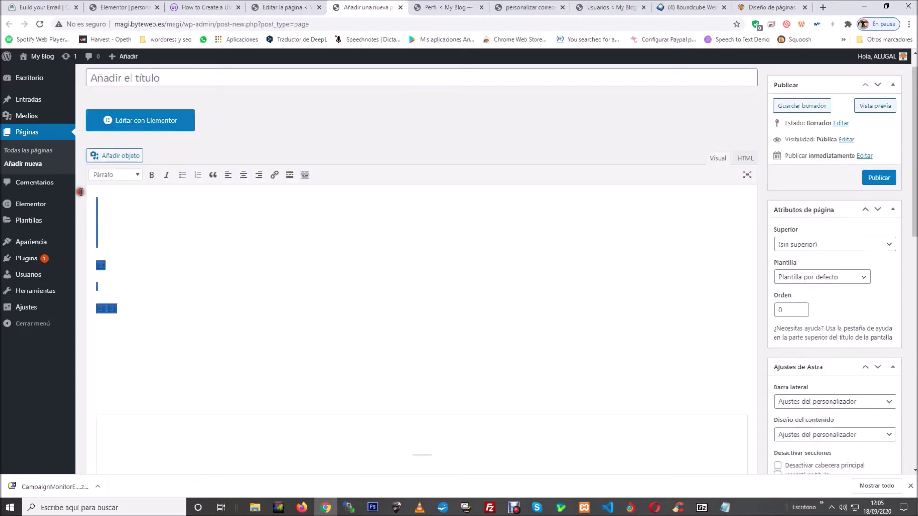
key("BackSpace")
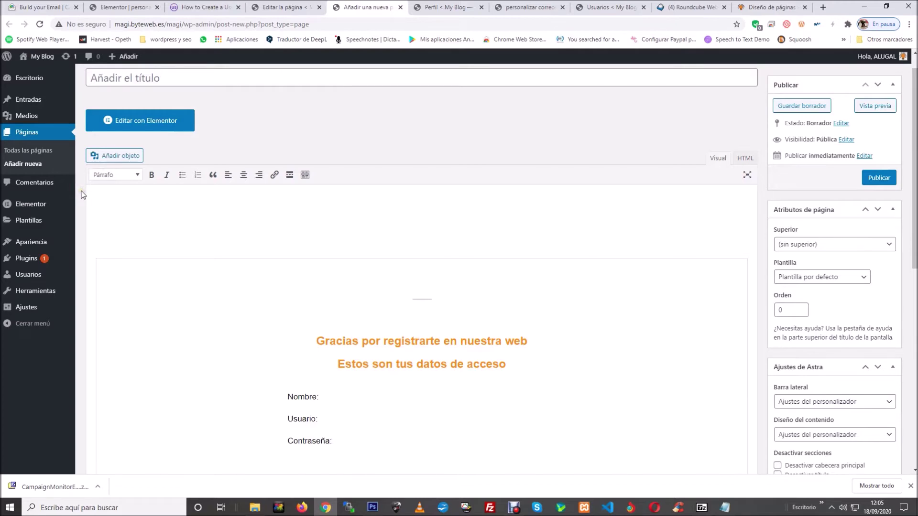
Replace the missing Scuba diving image with the uploaded file "Cómo crear un acordeón de imágenes con Elementor"
left_click(424, 270)
scroll(425, 281, "down", 8)
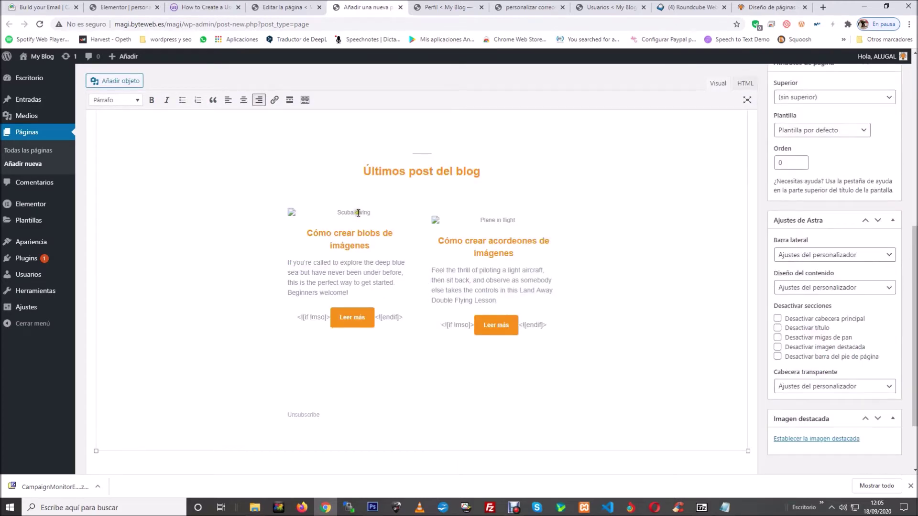
left_click(366, 215)
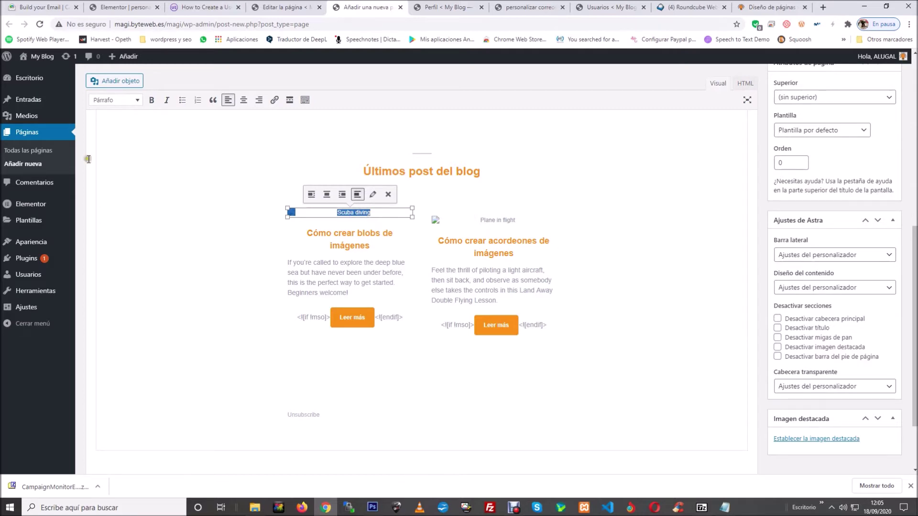
left_click(113, 82)
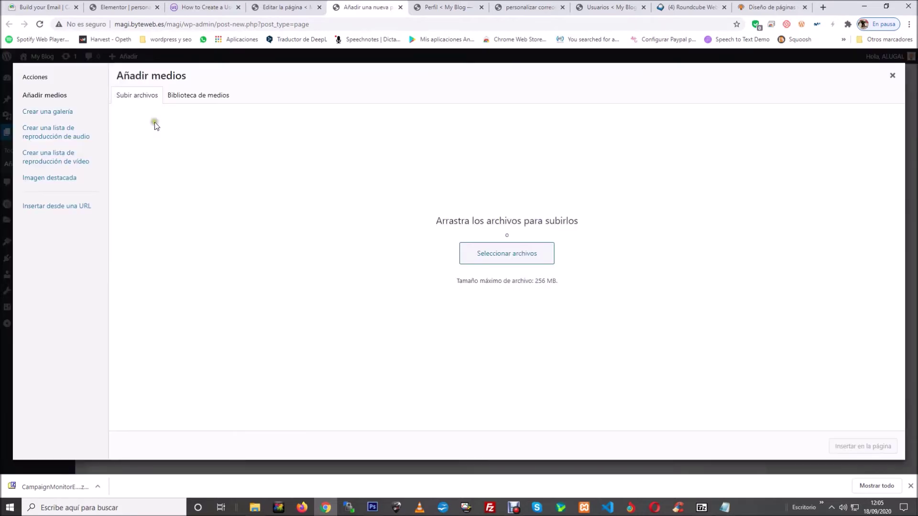
left_click(477, 251)
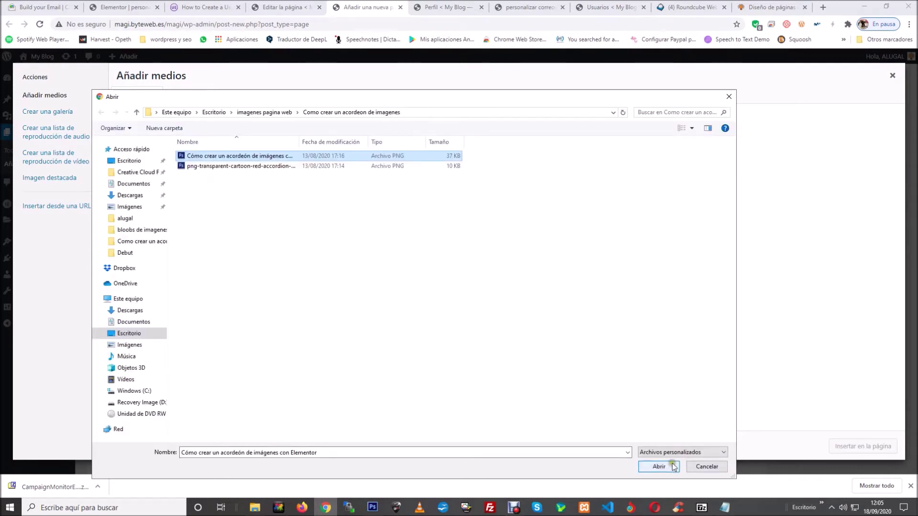
left_click(660, 466)
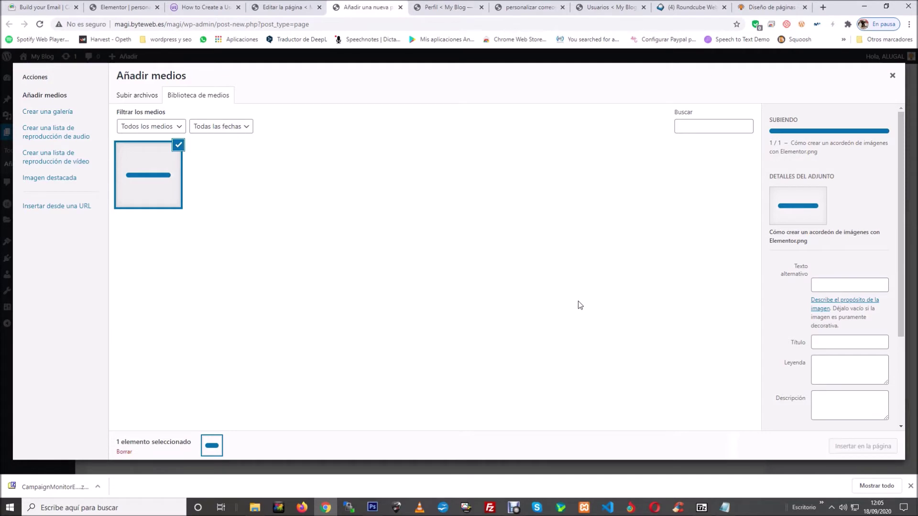
left_click(881, 447)
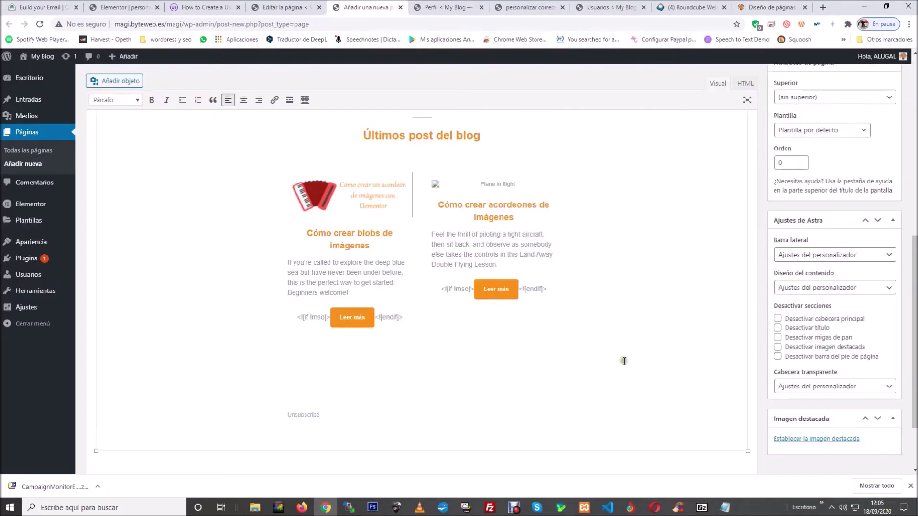
Replace the missing Plane in flight image with the uploaded Como-crear-anclas-de-menu-en-Wordpress.png from the "anclas de menu" folder
left_click(502, 184)
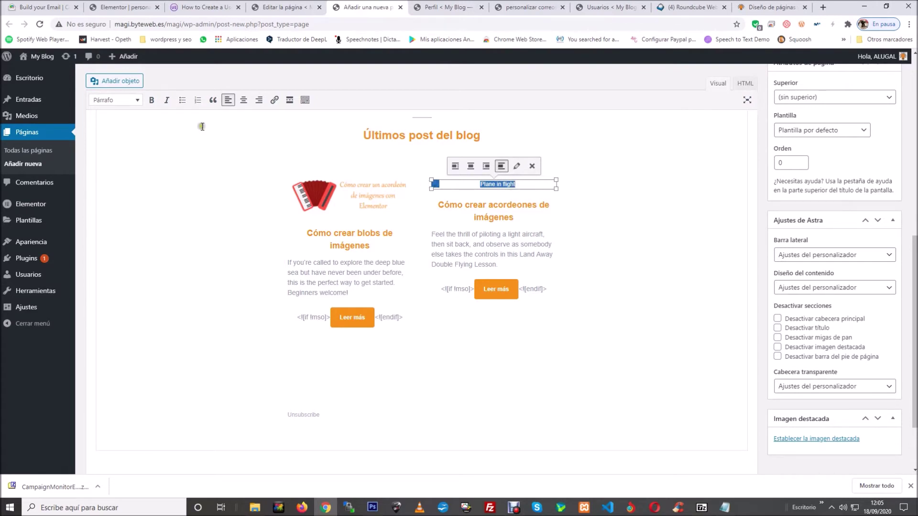
left_click(118, 82)
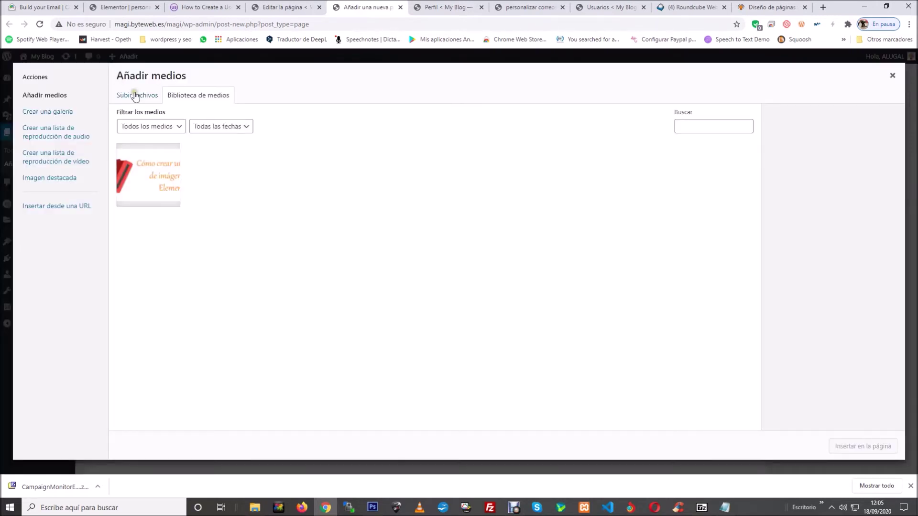
left_click(137, 94)
left_click(519, 255)
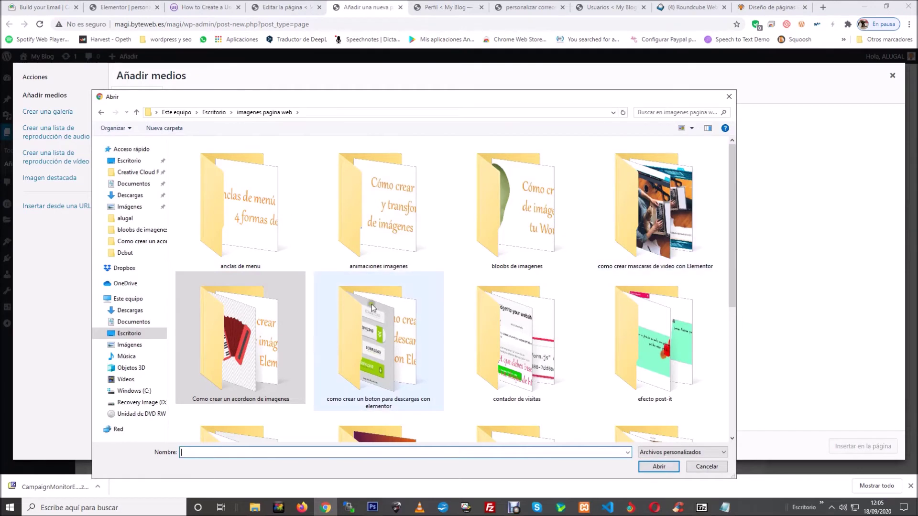
left_click(261, 215)
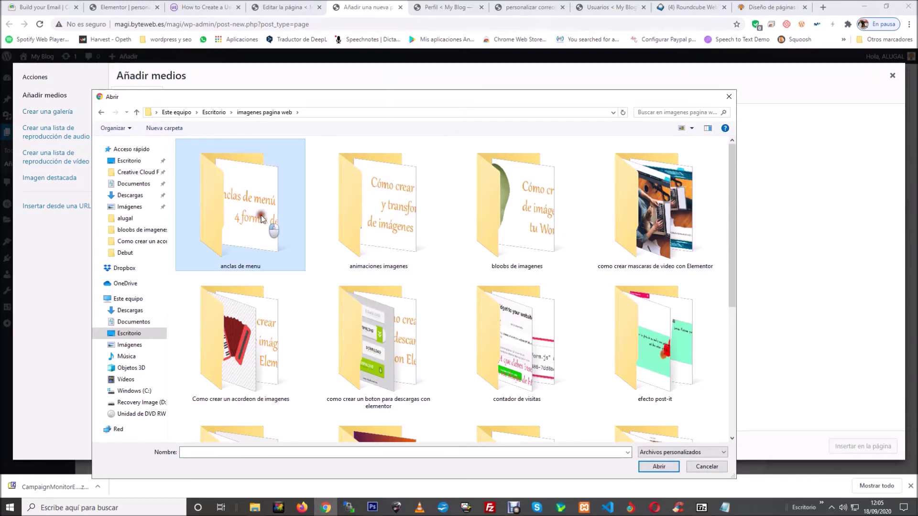
double_click(261, 215)
left_click(226, 156)
left_click(659, 466)
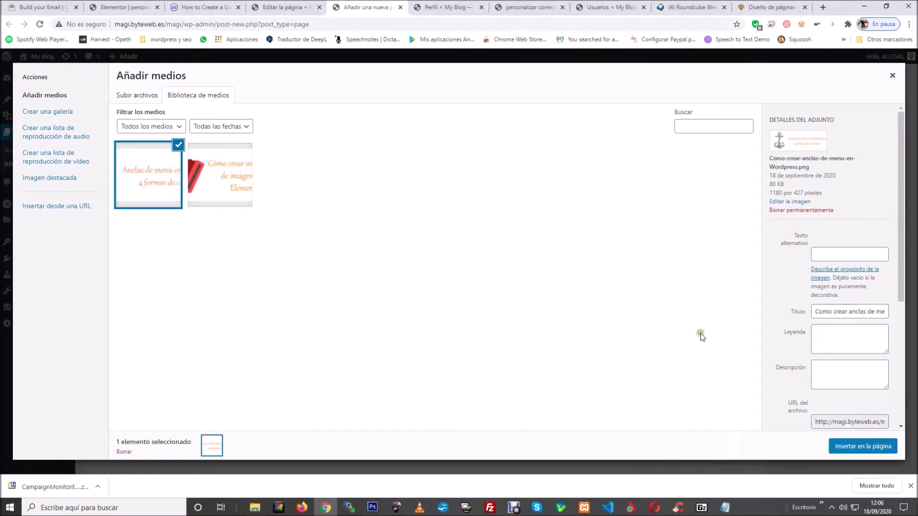
left_click(861, 446)
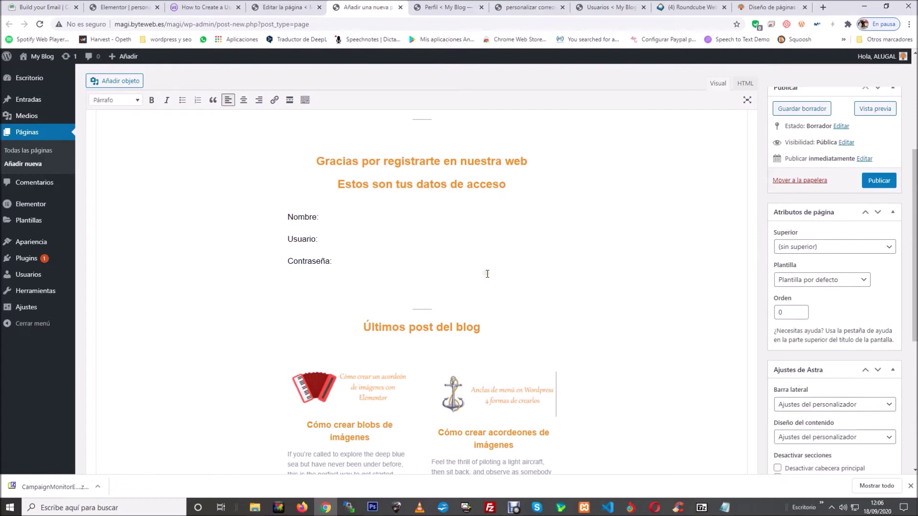
Upload Logo-prueba from the desktop and insert it above the email layout with its alignment set to Centrar
scroll(478, 273, "up", 4)
left_click(421, 240)
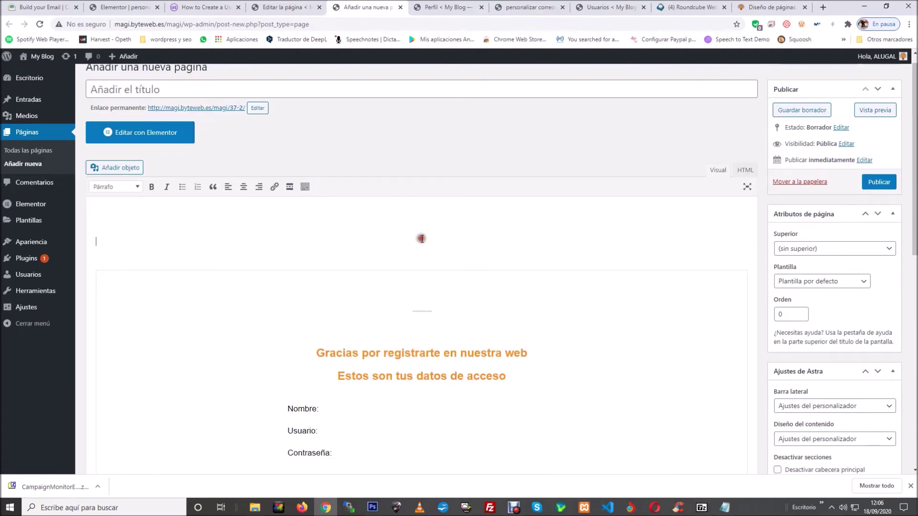
left_click(126, 169)
left_click(141, 94)
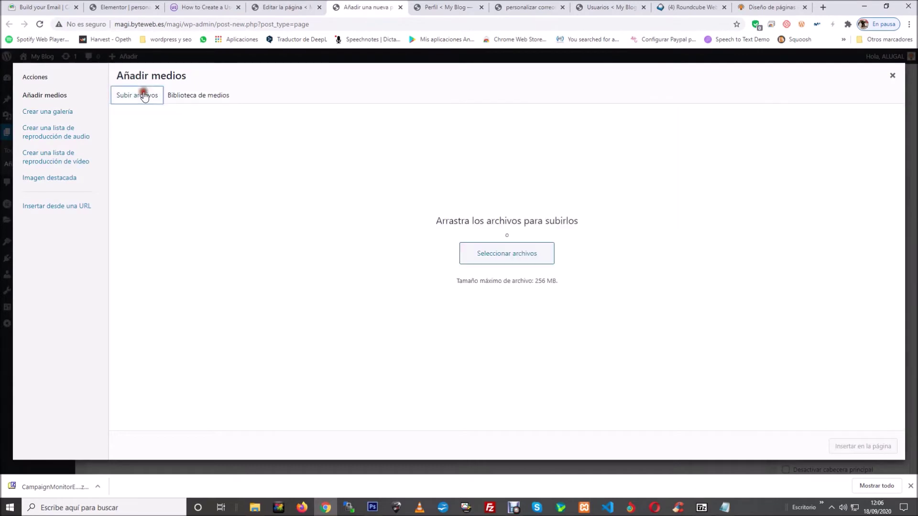
left_click(545, 252)
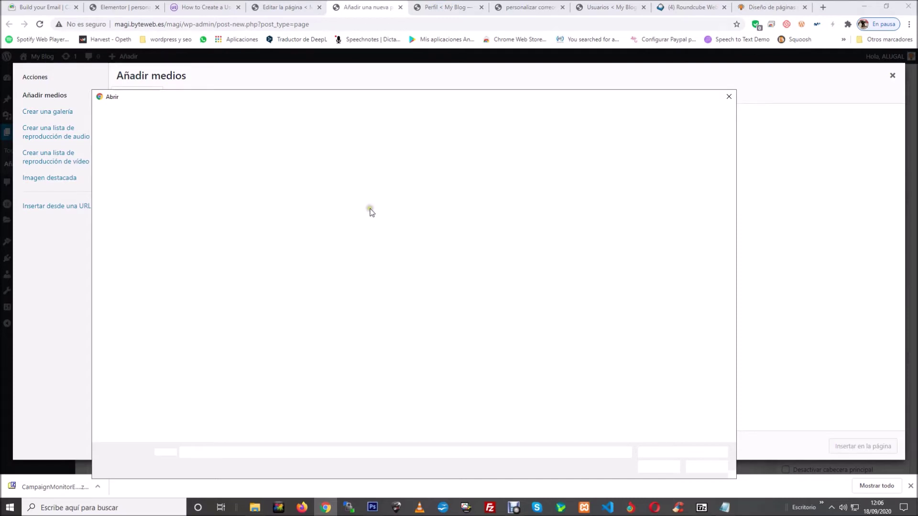
left_click(442, 398)
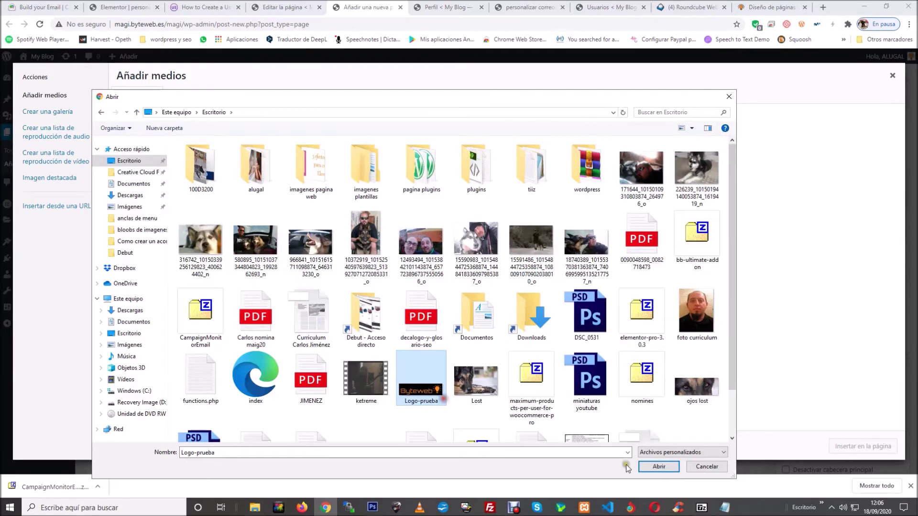
left_click(643, 467)
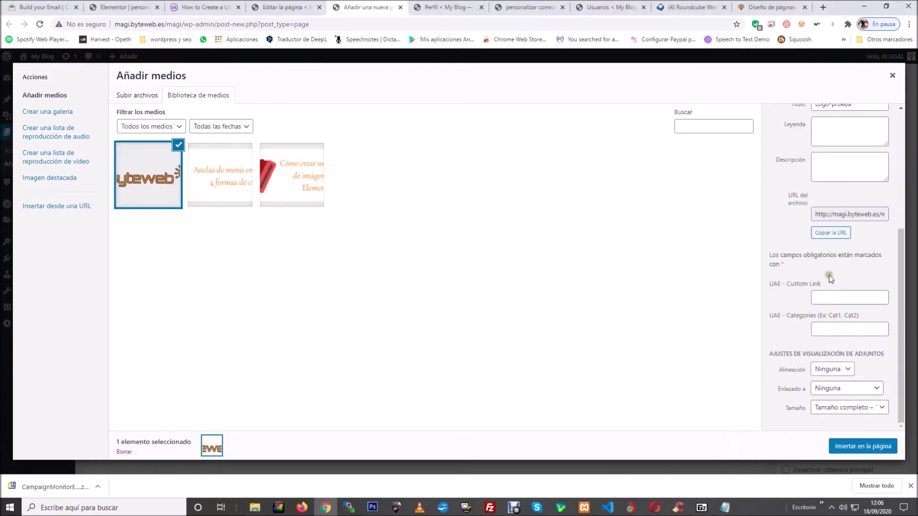
left_click(829, 370)
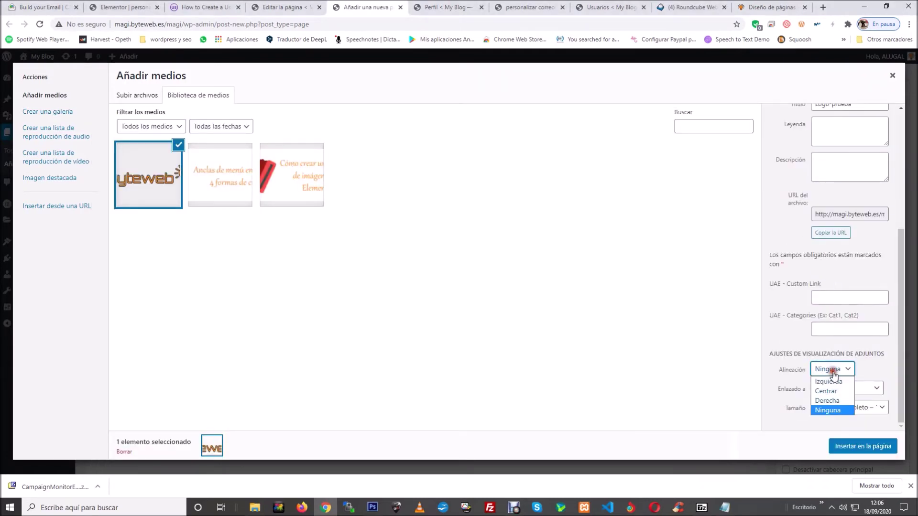
left_click(828, 391)
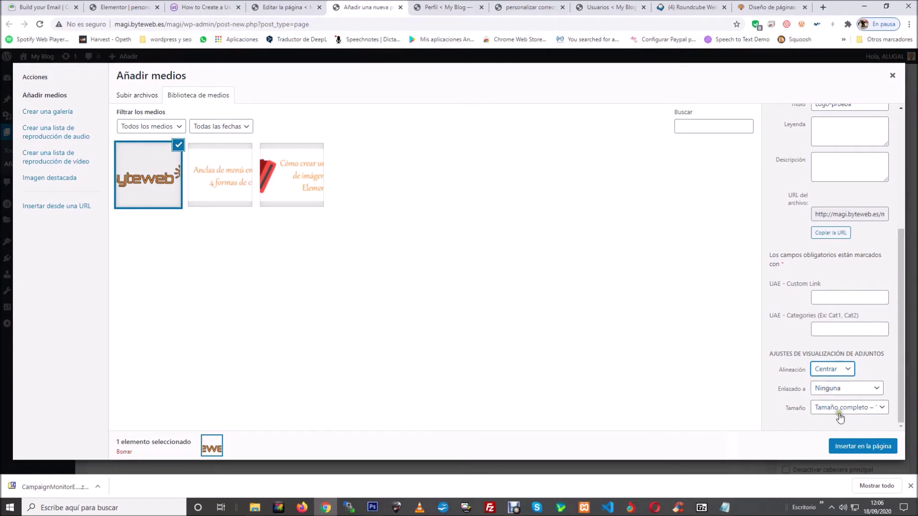
left_click(847, 448)
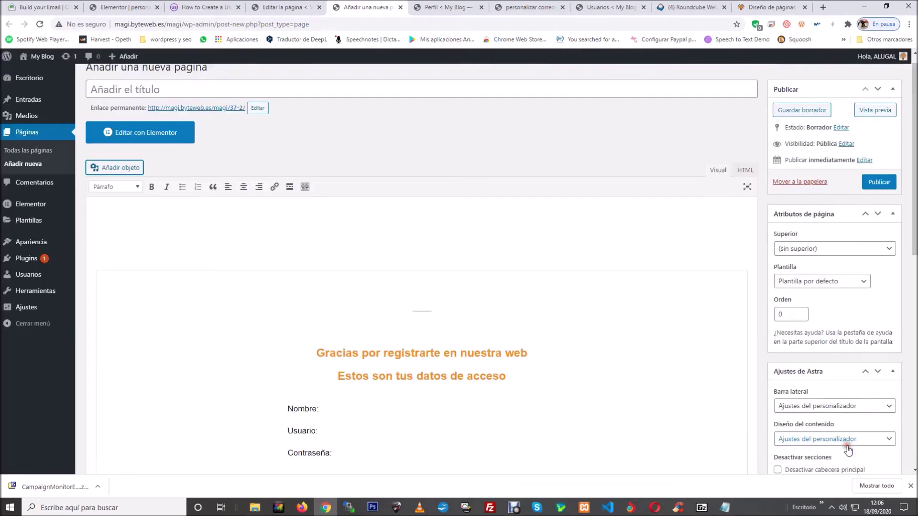
Find the registration shortcodes in the Ultimate Elementor documentation page and copy [field=first_name]
scroll(598, 282, "down", 8)
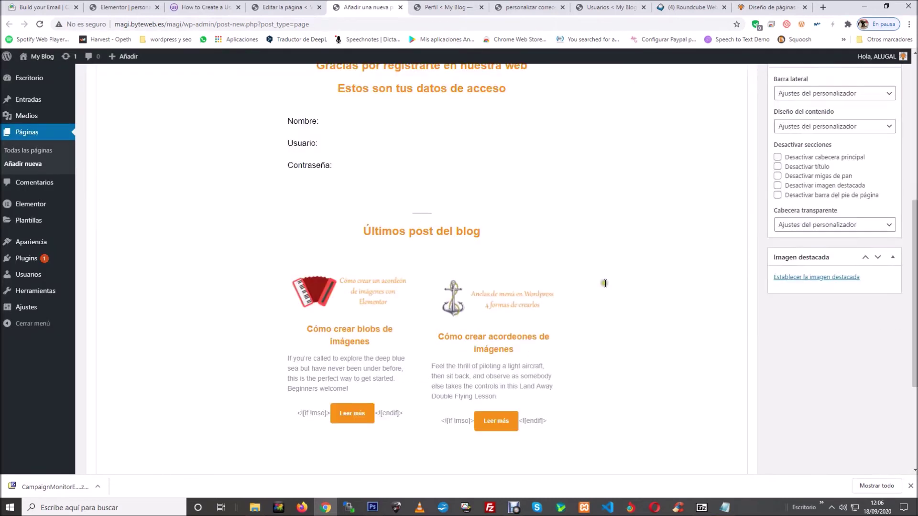
scroll(706, 312, "up", 4)
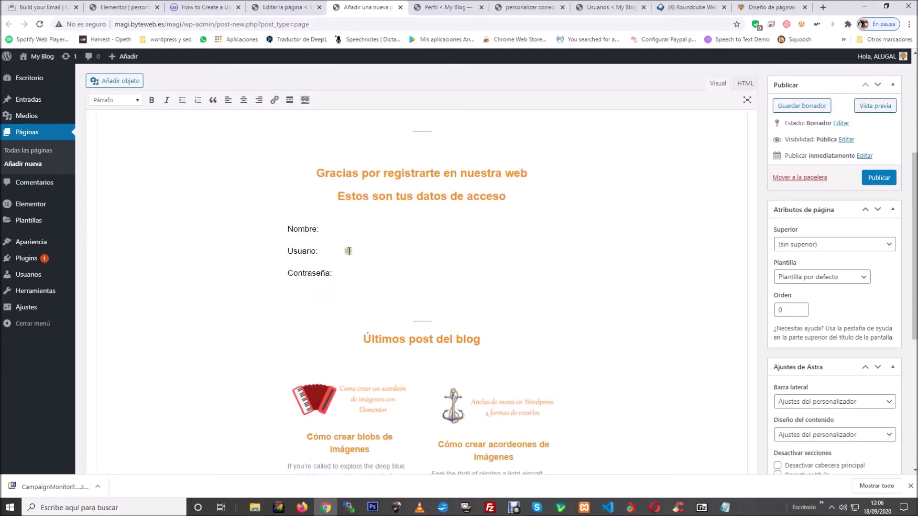
left_click(334, 229)
left_click(121, 8)
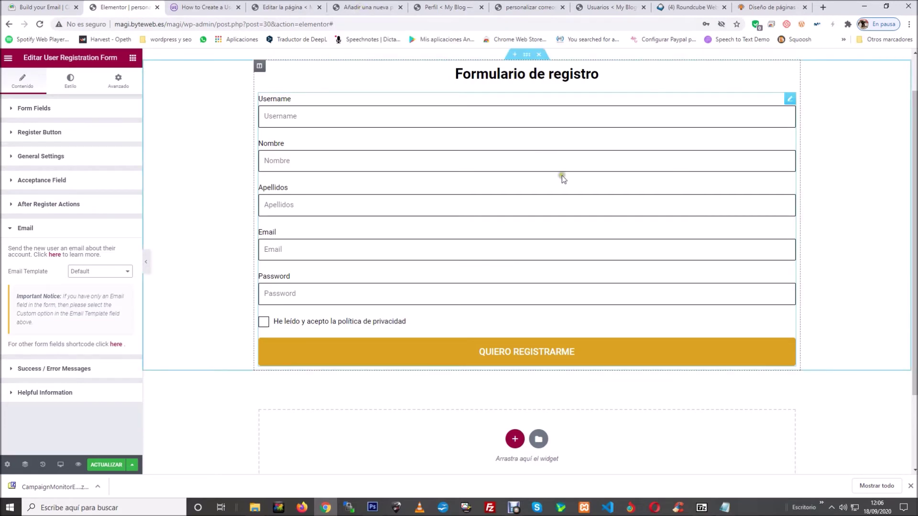
left_click(210, 7)
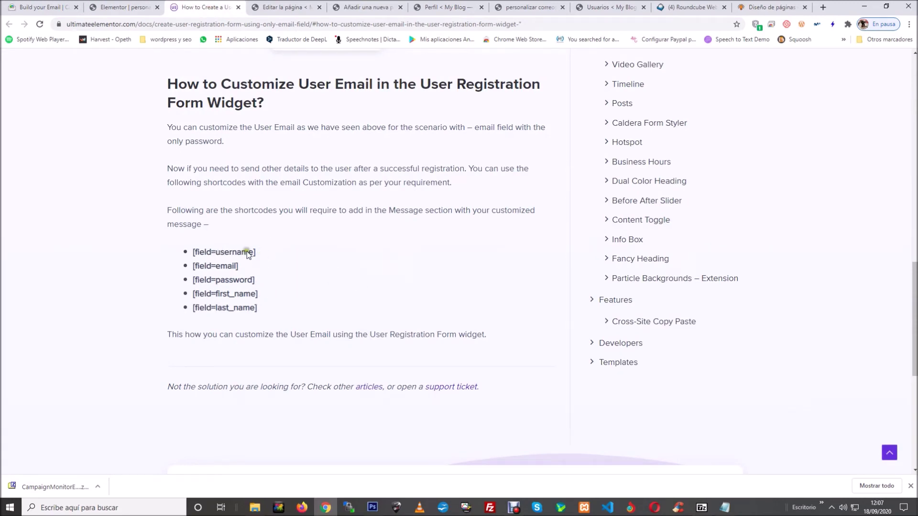
left_click(371, 6)
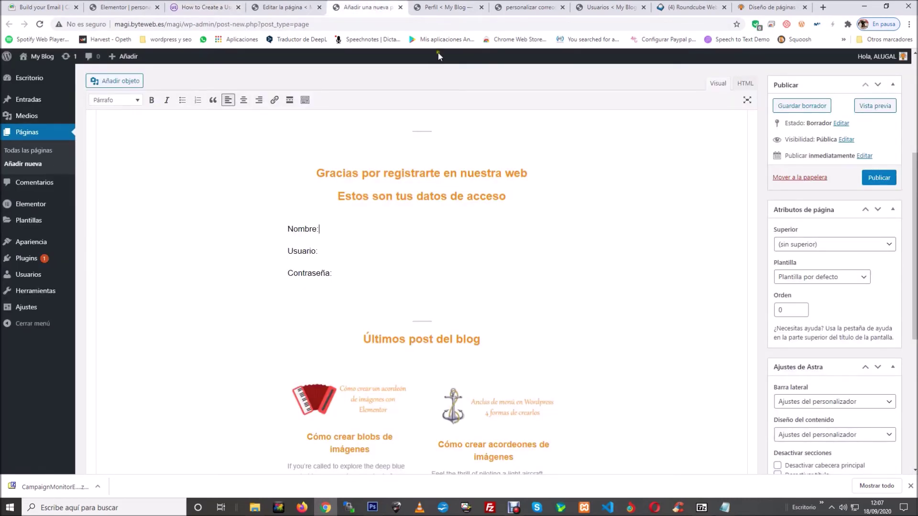
left_click(206, 8)
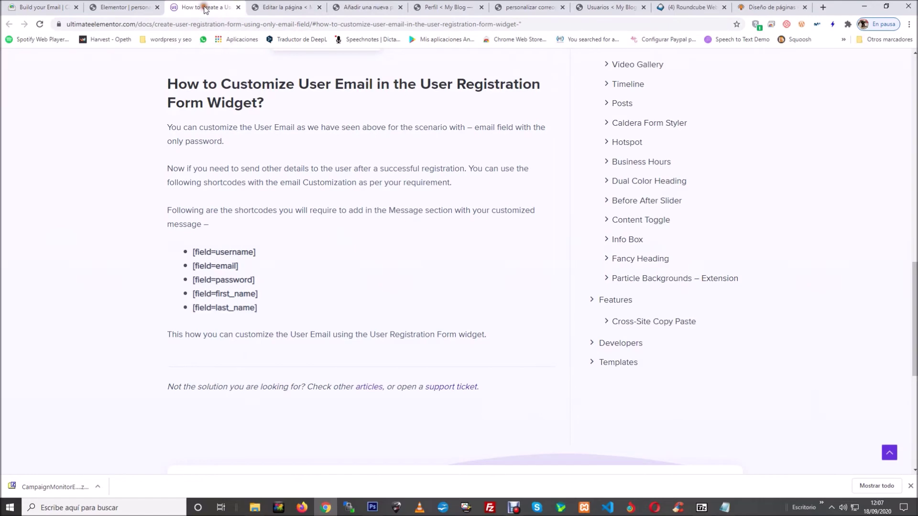
left_click_drag(261, 293, 193, 294)
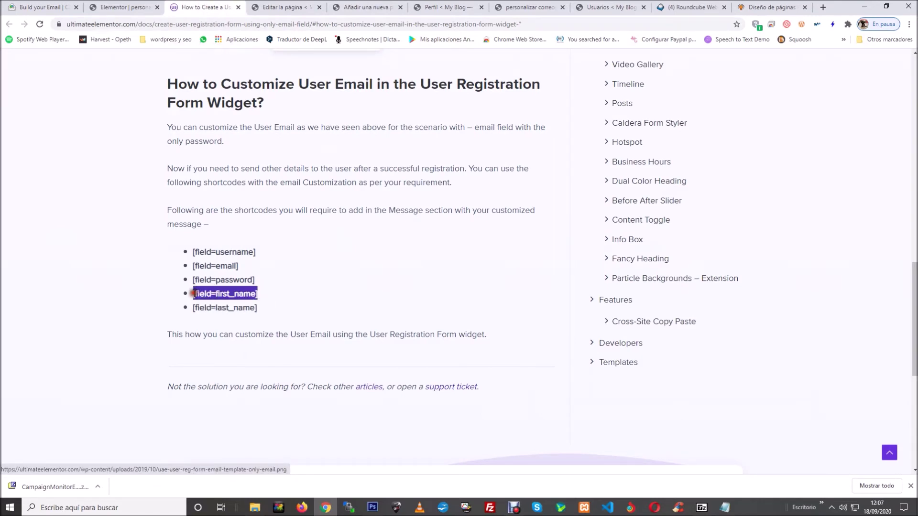
right_click(221, 294)
left_click(223, 299)
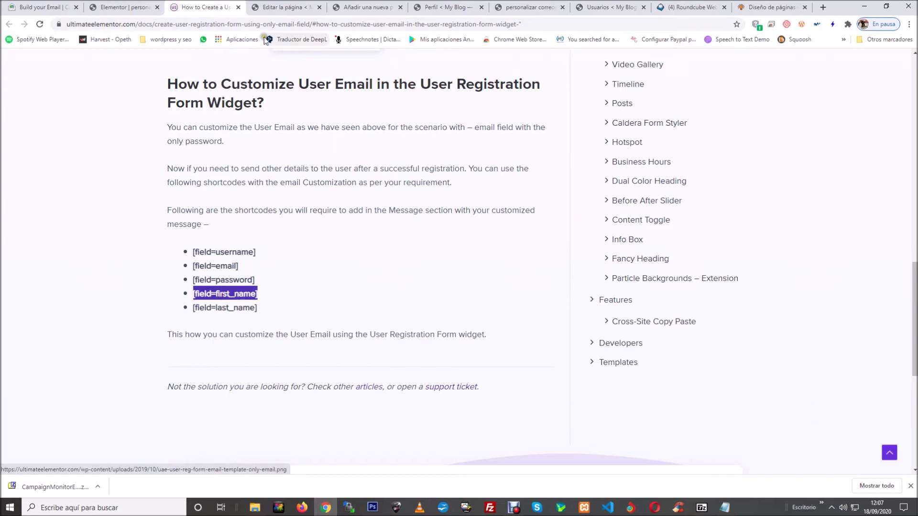
Return to the new page and try to paste the [field=first_name] shortcode after the Nombre label in visual mode
left_click(289, 7)
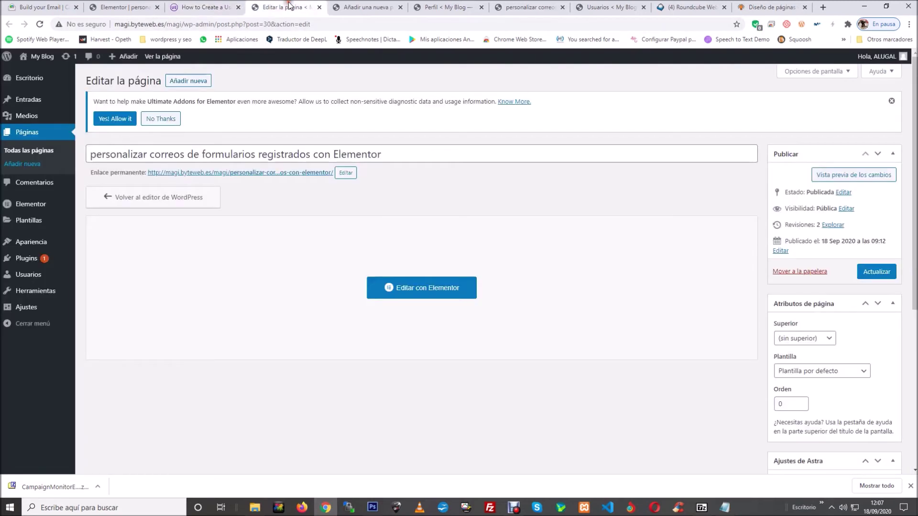
left_click(367, 15)
left_click(339, 230)
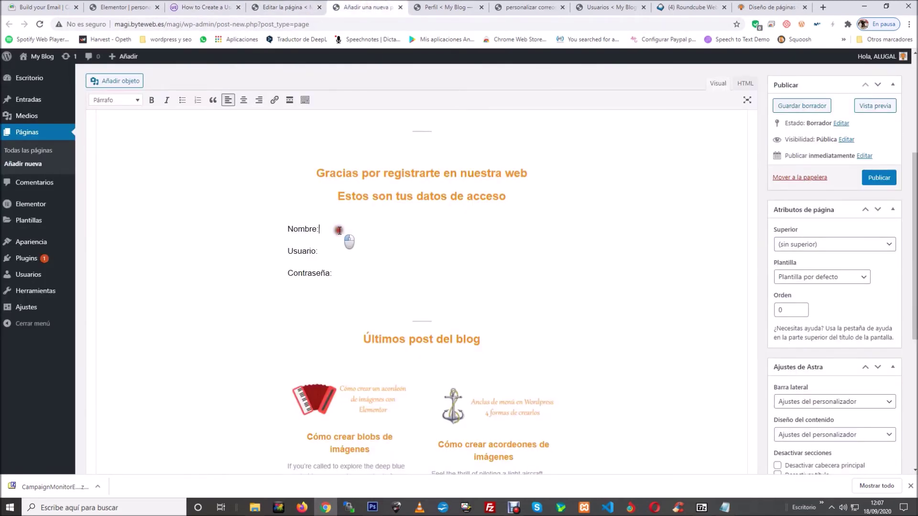
key("ctrl+v")
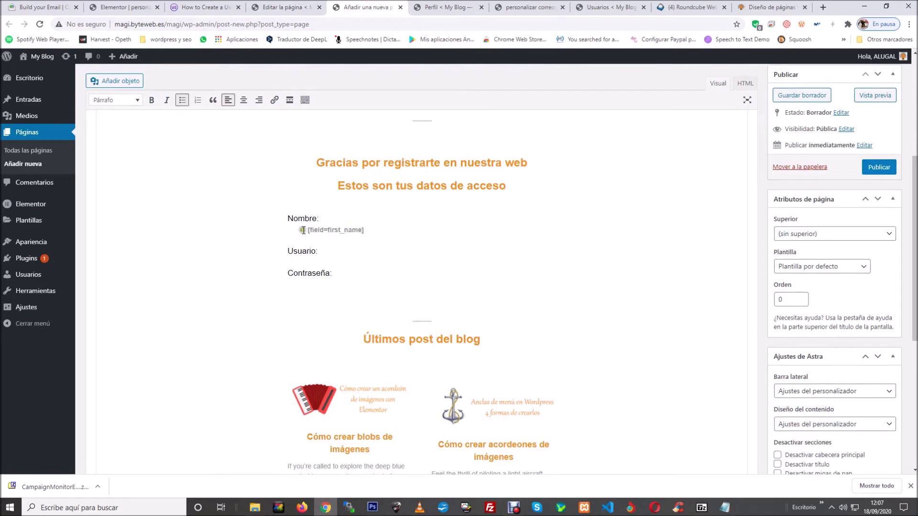
Delete the pasted shortcode and its bullet line below the Nombre label
left_click(380, 230)
left_click_drag(366, 231, 339, 230)
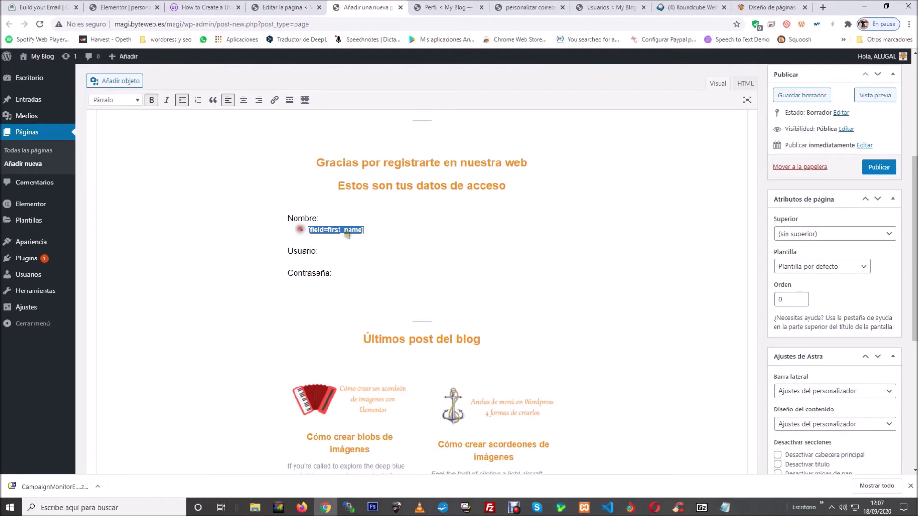
key("BackSpace")
key("BackSpace")
key("BackSpace")
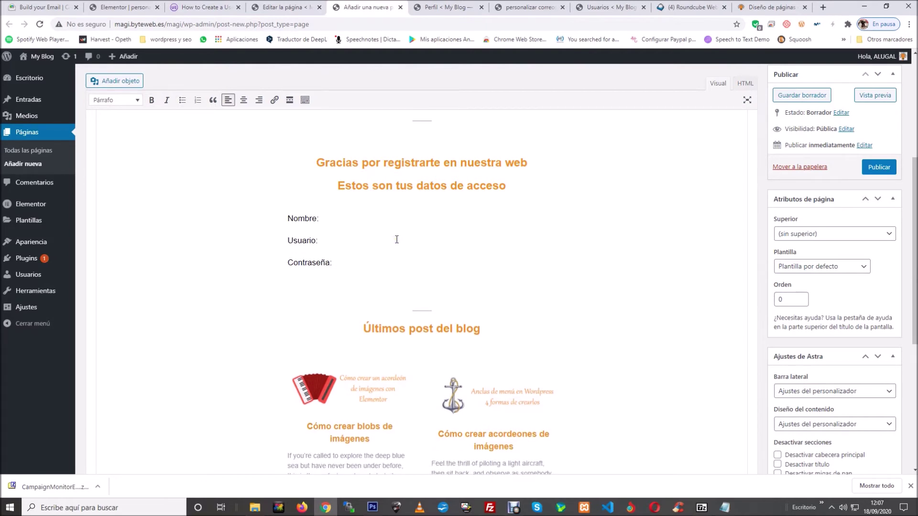
Find the Nombre label in the page's HTML source and insert [field=first_name] right after it
left_click(745, 83)
left_click(909, 24)
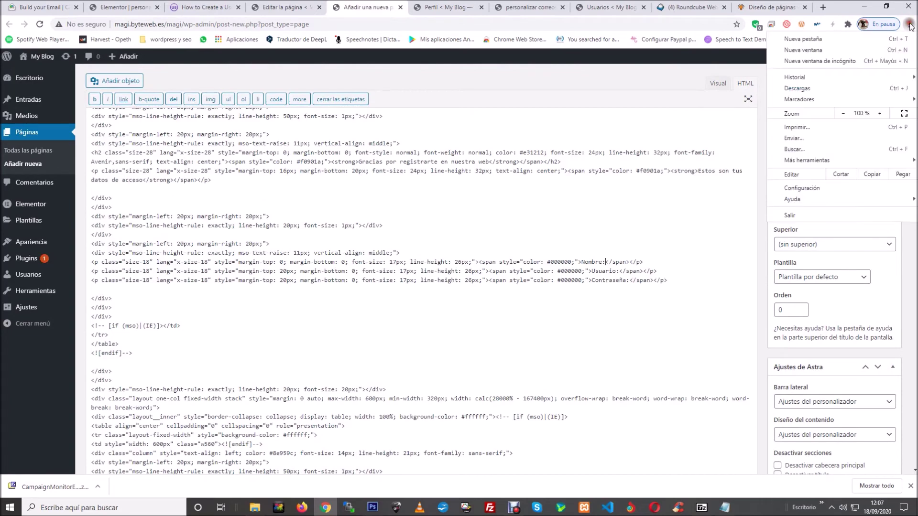
left_click(807, 148)
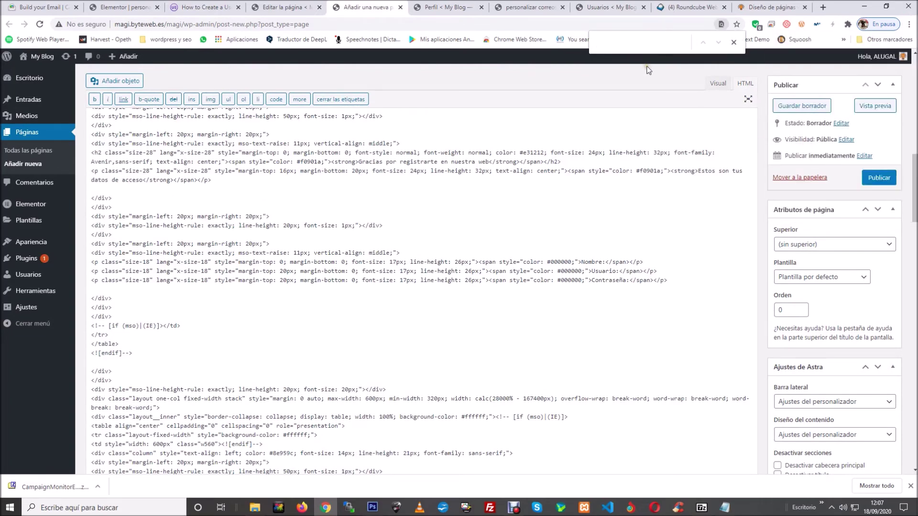
type("nombre")
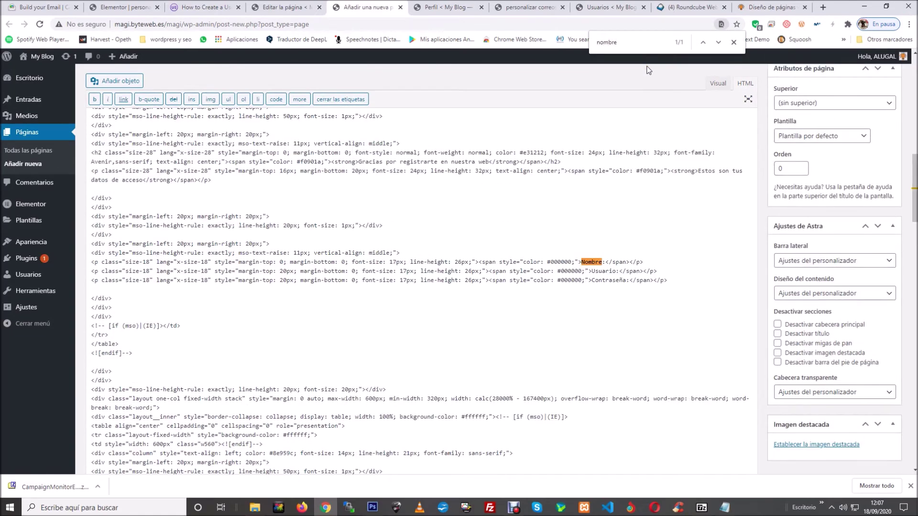
left_click(605, 262)
key("BackSpace")
key("ctrl+v")
Copy [field=username] from the Ultimate Elementor documentation and paste it after the Usuario label in the page's HTML source
left_click(213, 8)
left_click_drag(277, 251, 189, 252)
right_click(226, 255)
left_click(241, 260)
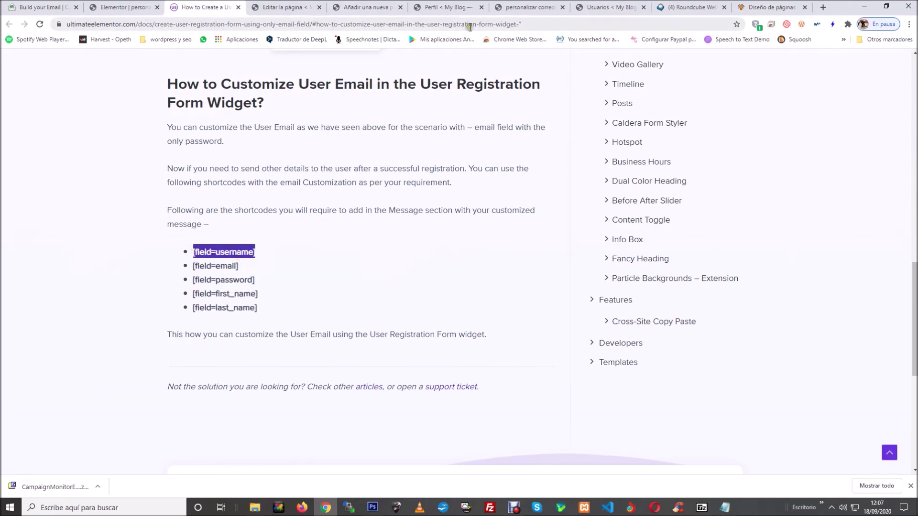
left_click(378, 8)
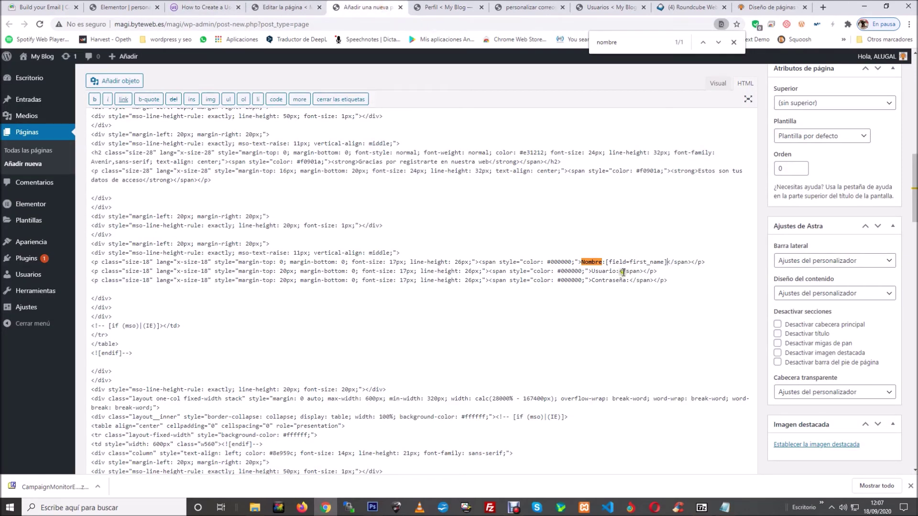
left_click(621, 271)
key("ctrl+v")
Copy [field=password] from the documentation and paste it after the Contraseña label in the page's HTML source
left_click(201, 7)
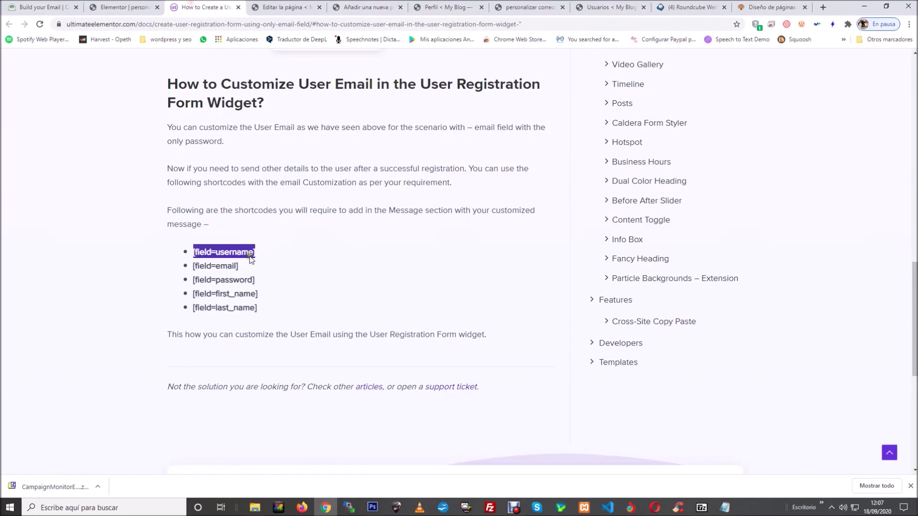
left_click_drag(262, 280, 193, 283)
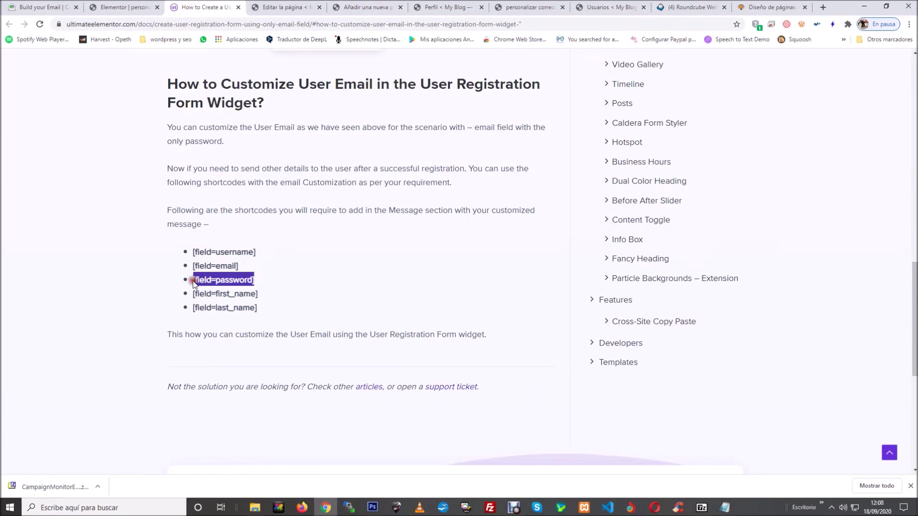
left_click(370, 8)
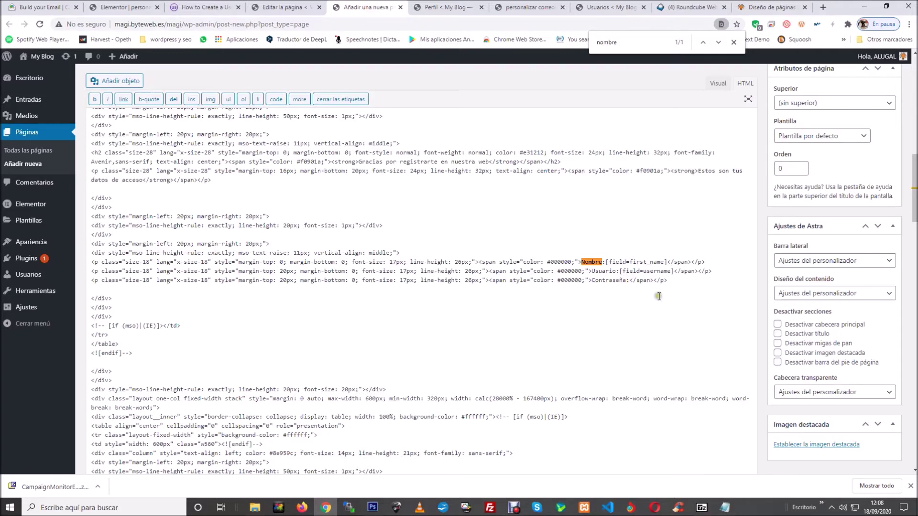
Check the logo and the three shortcodes in the page's visual view, and return to the HTML source
scroll(605, 311, "up", 10)
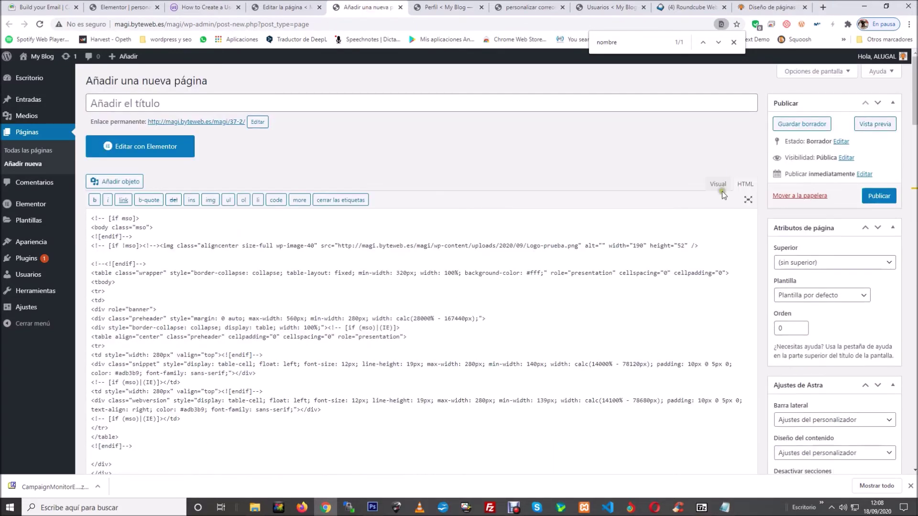
left_click(718, 184)
scroll(421, 186, "down", 2)
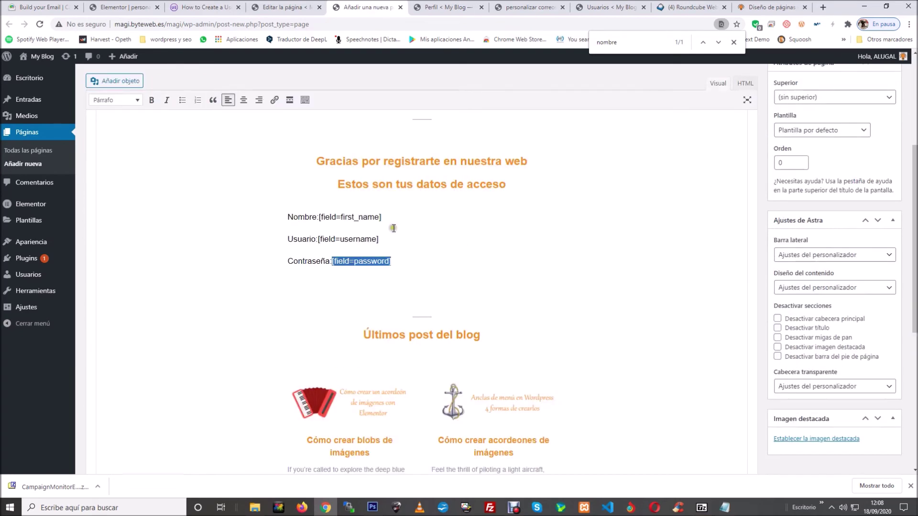
scroll(519, 231, "up", 4)
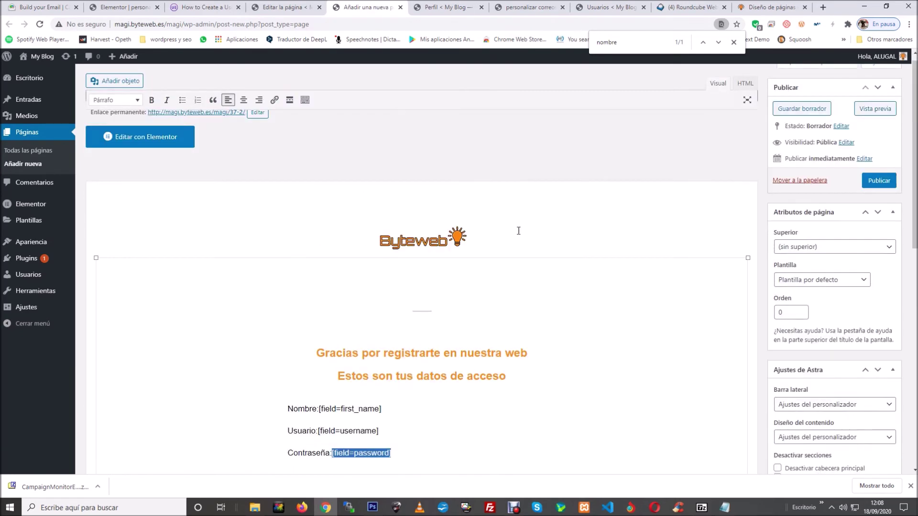
left_click(748, 176)
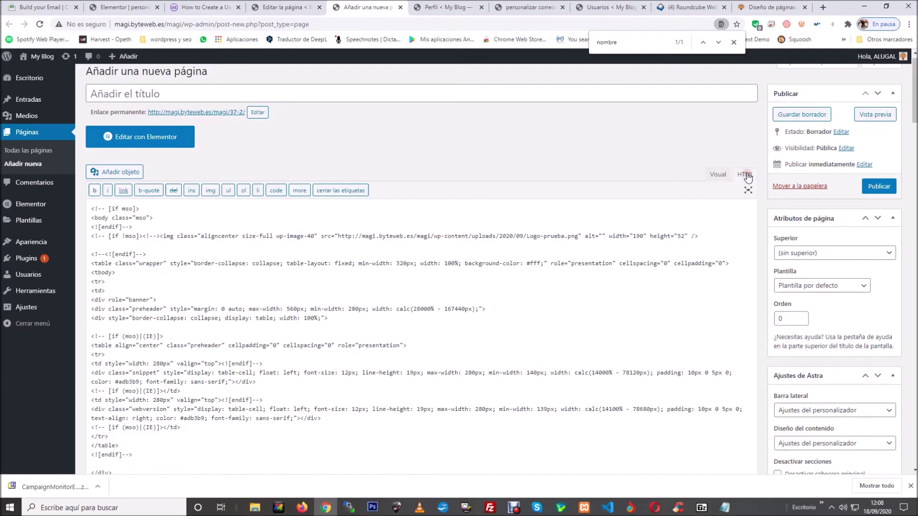
left_click(117, 8)
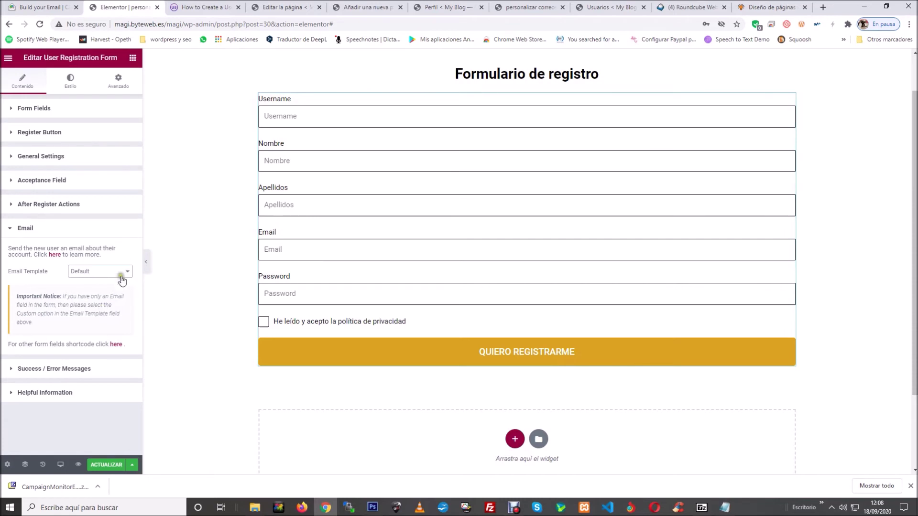
left_click(125, 272)
left_click(127, 273)
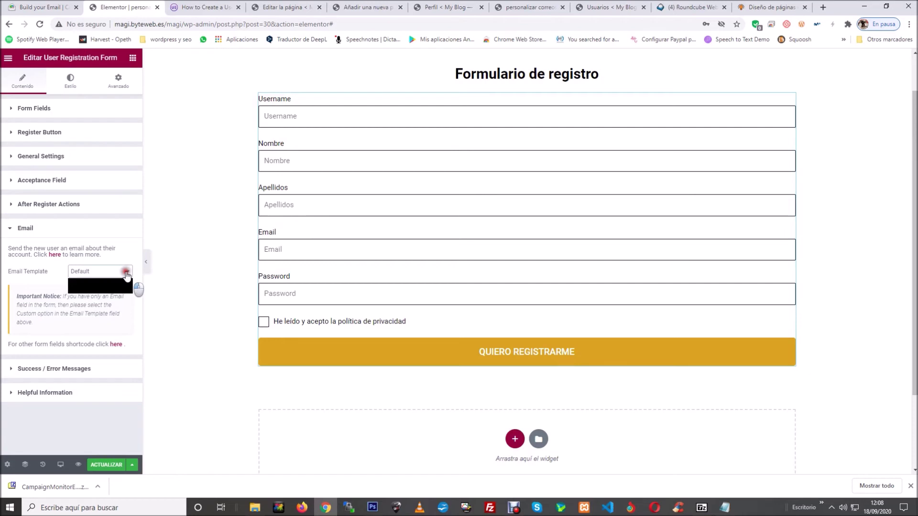
left_click(27, 282)
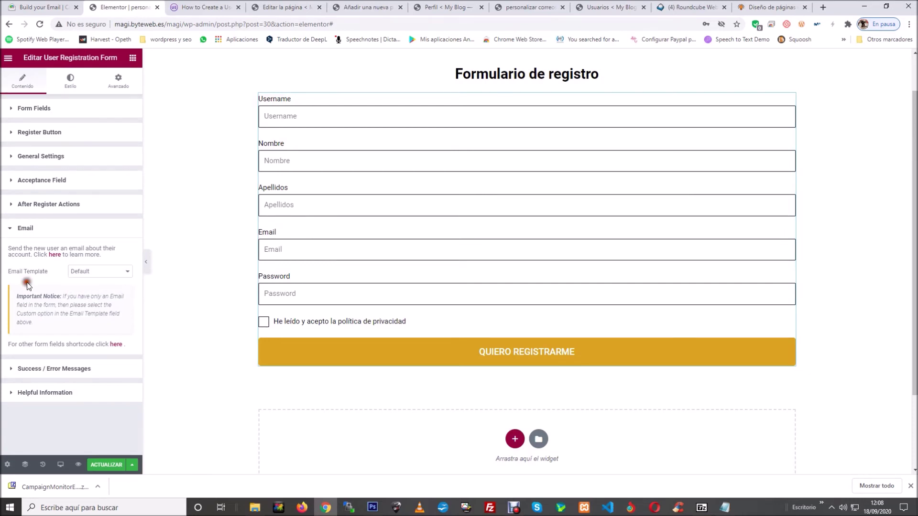
left_click(79, 271)
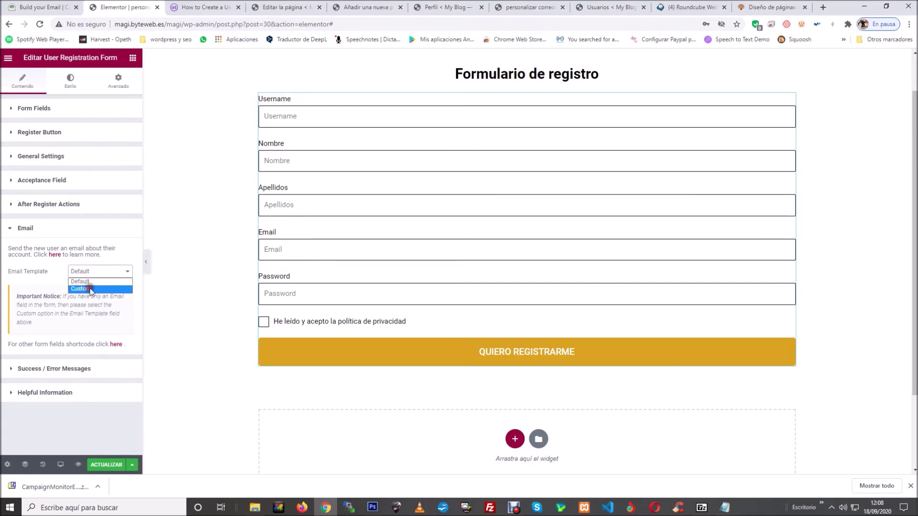
left_click(91, 289)
scroll(69, 338, "down", 3)
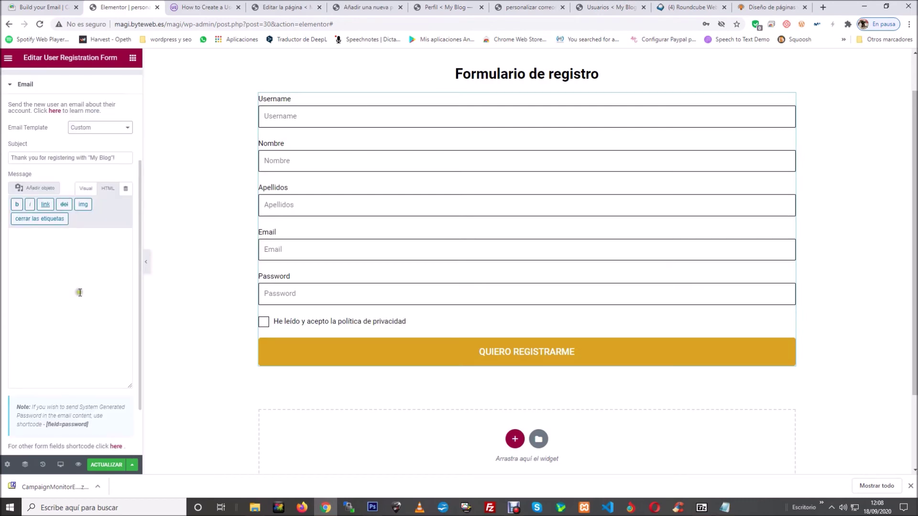
scroll(83, 304, "up", 2)
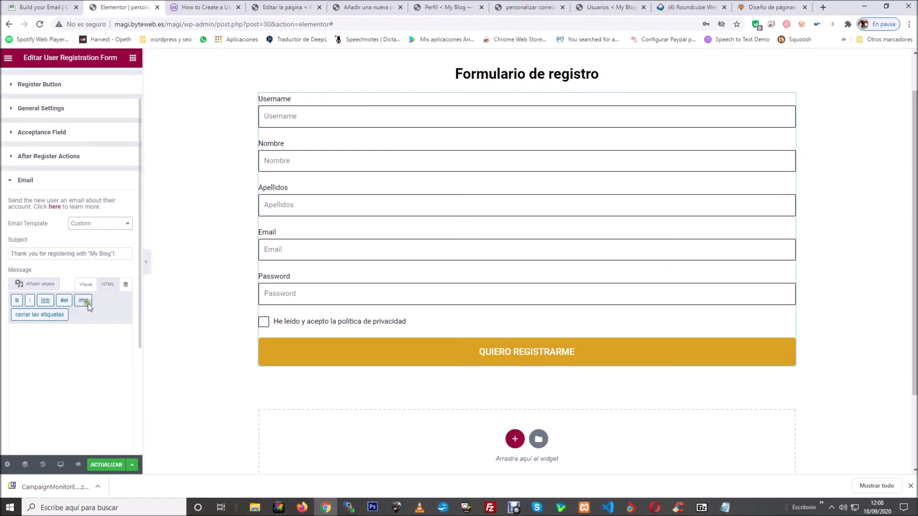
Return to the new page and copy the email layout's entire HTML source
left_click(303, 9)
key("ctrl+Tab")
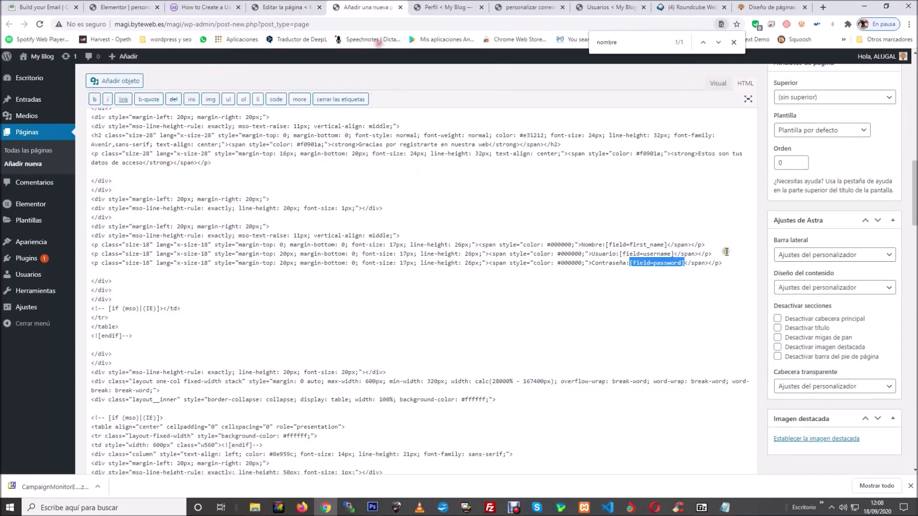
scroll(600, 365, "up", 10)
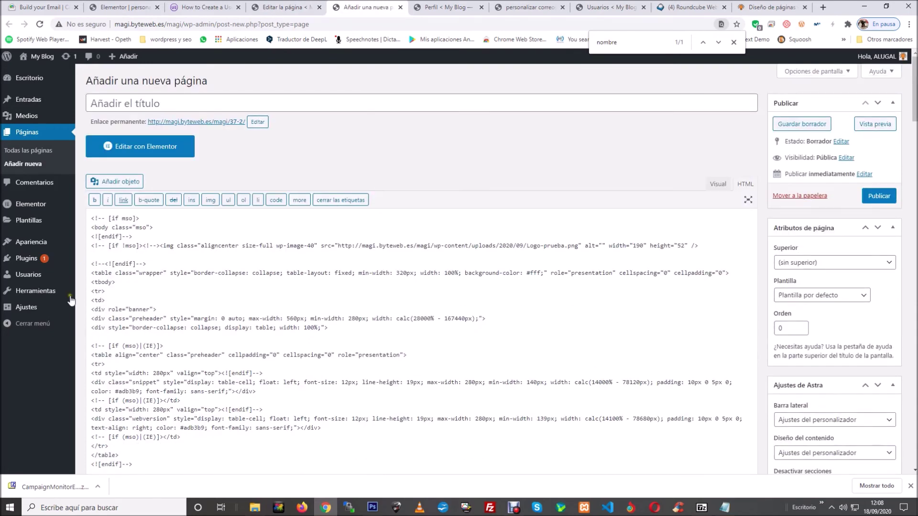
left_click_drag(93, 217, 466, 513)
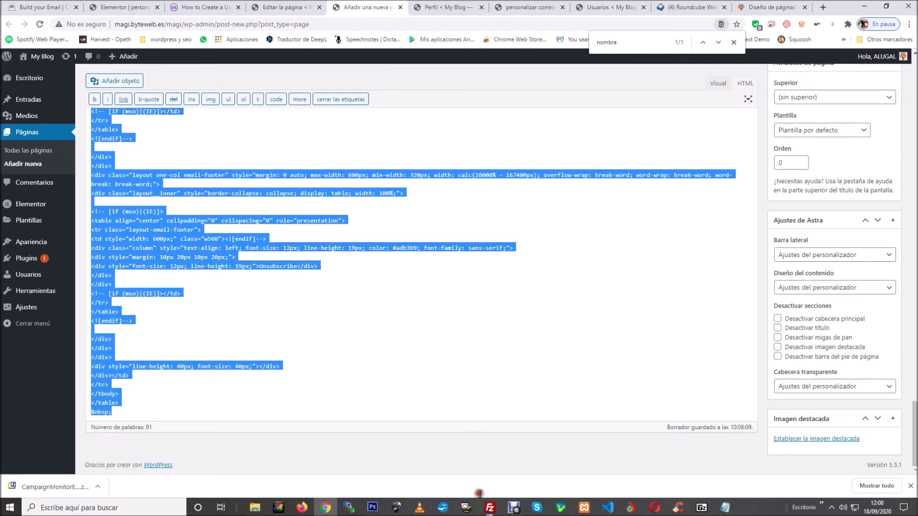
right_click(148, 246)
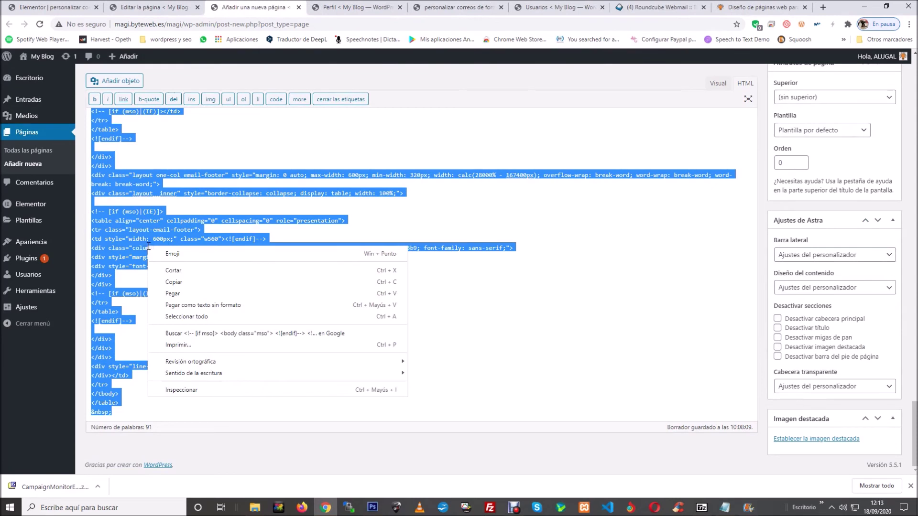
left_click(173, 282)
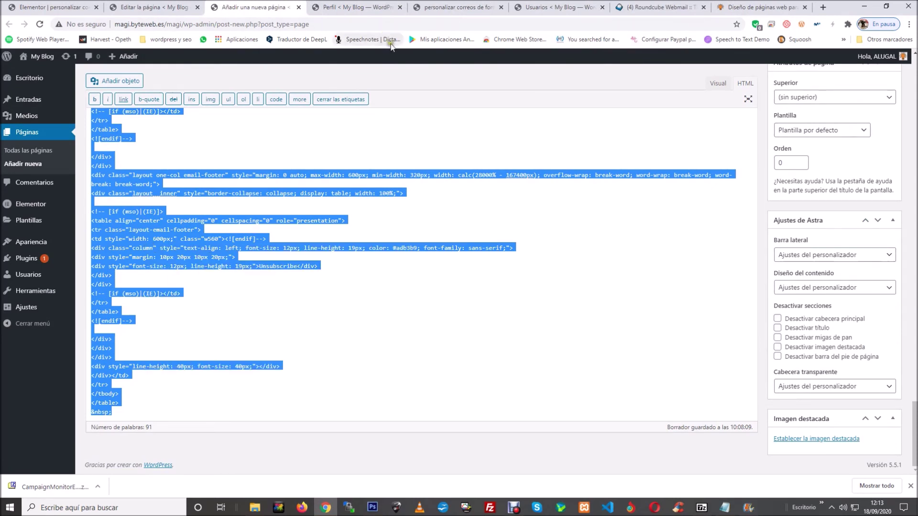
Paste the copied code into the registration form's custom email Message as HTML and update the Elementor page
left_click(56, 6)
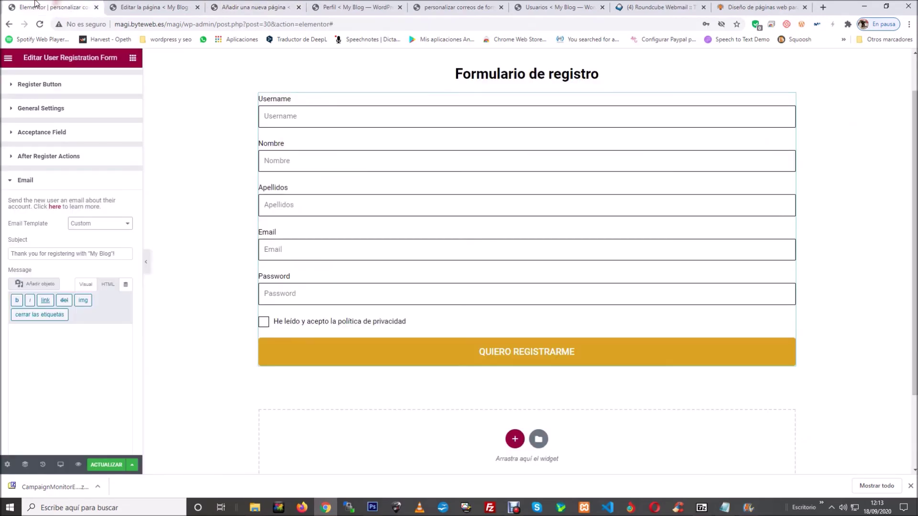
scroll(164, 184, "down", 2)
scroll(27, 405, "down", 3)
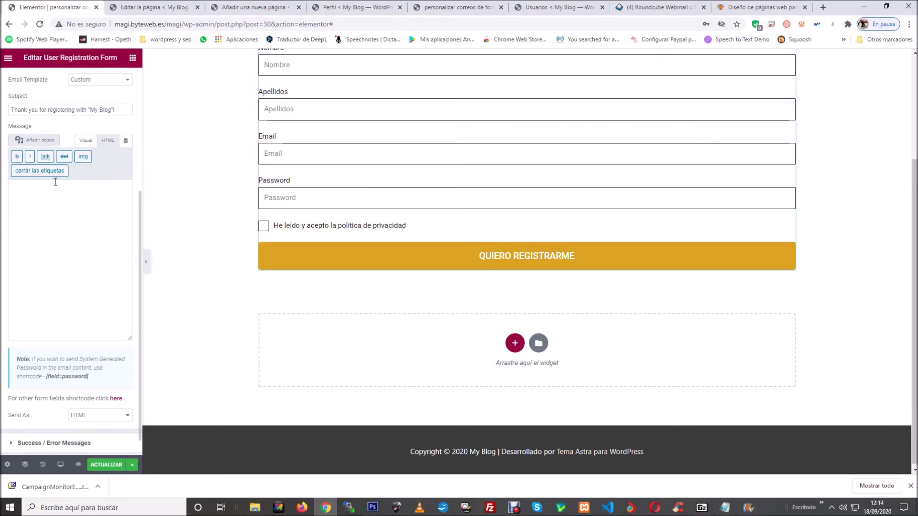
key("ctrl+v")
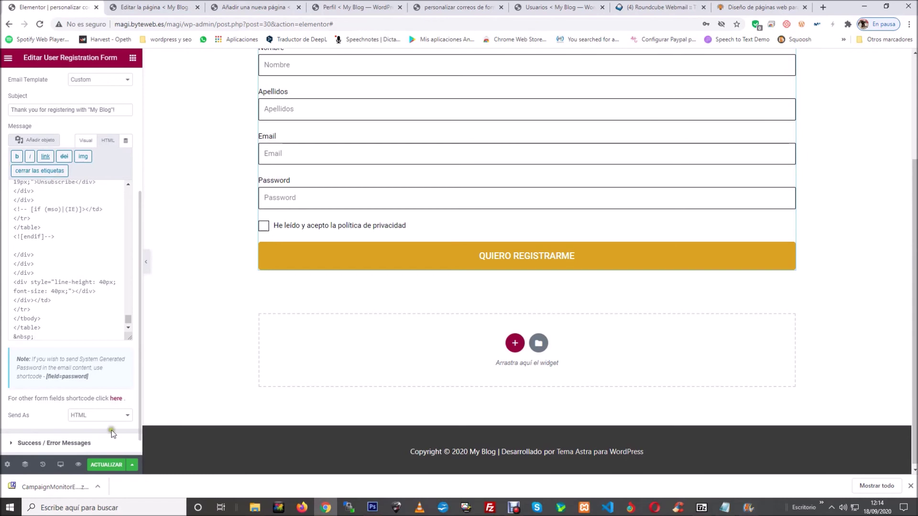
left_click(106, 465)
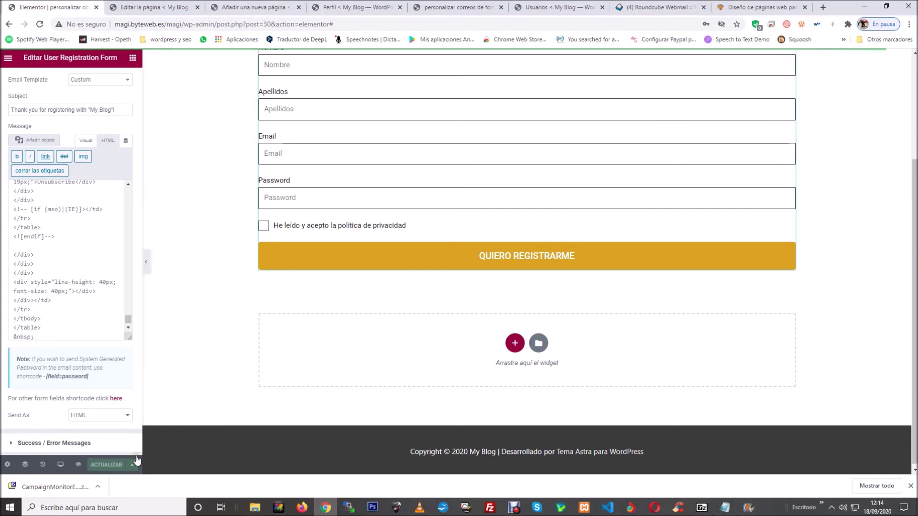
Open the published registration form page and reload it
left_click(462, 7)
left_click(103, 196)
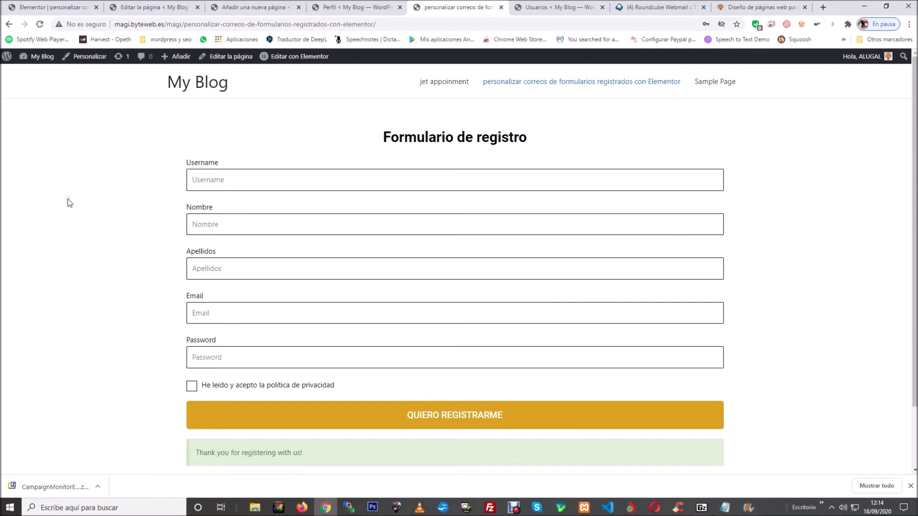
key("F5")
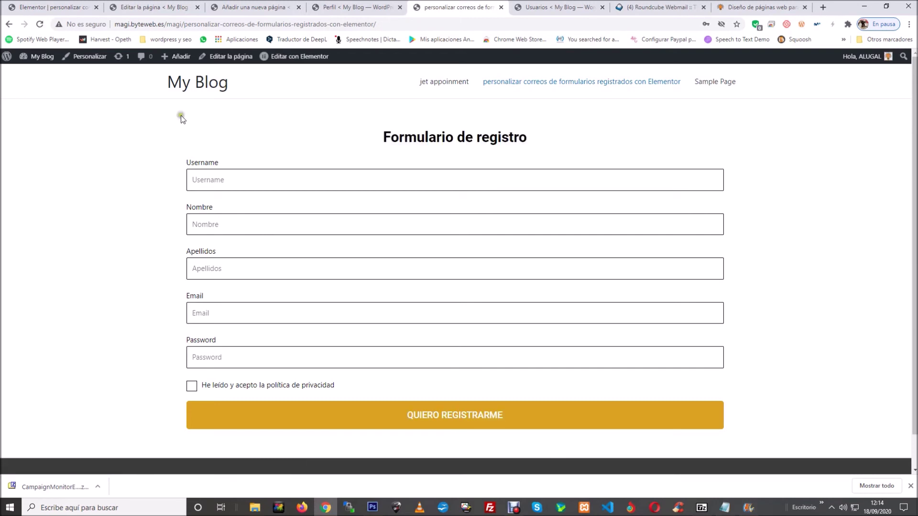
Fill in the registration form's Username, Nombre and Apellidos fields with the test user's details
left_click(232, 179)
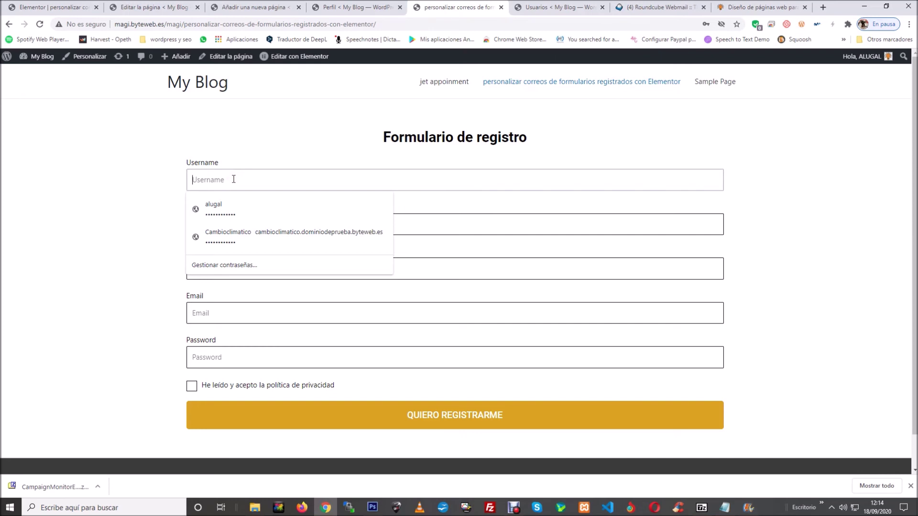
type("Ramiro1212")
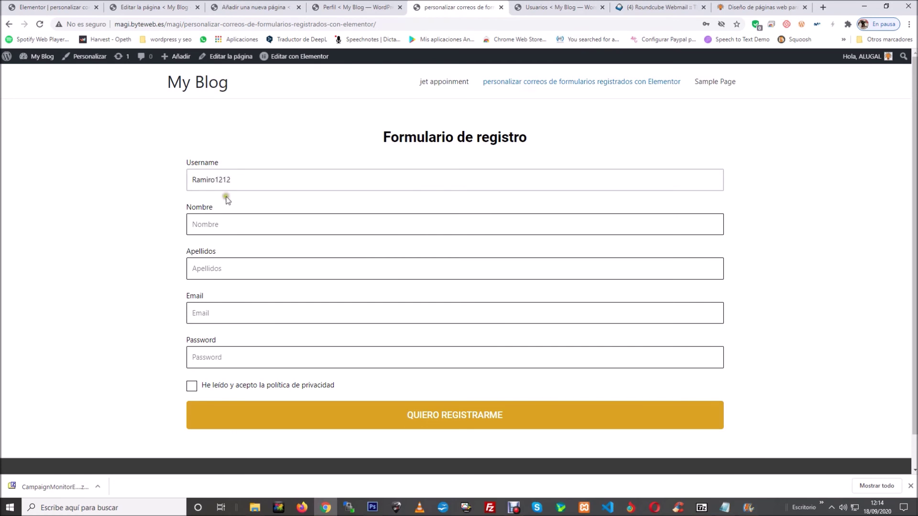
left_click(219, 219)
type("Ra")
key("Tab")
type("Gar")
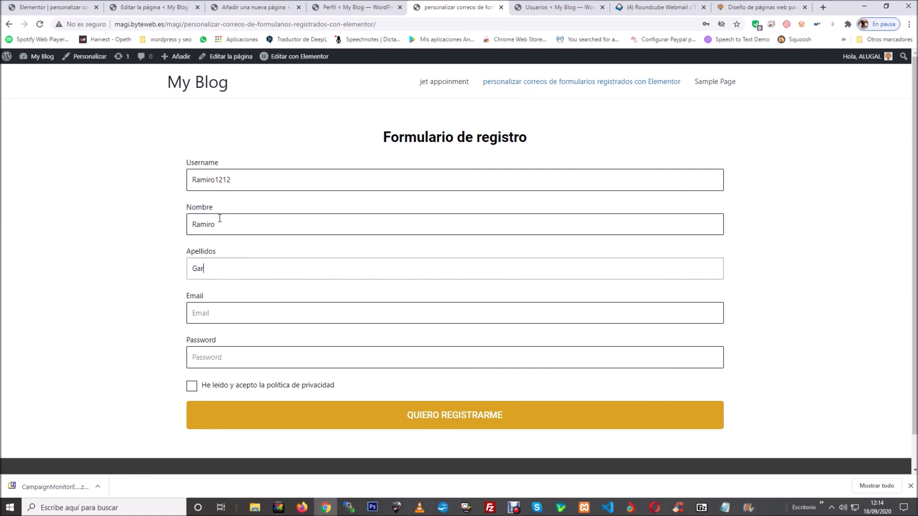
Fill in the test user's e-mail address and enter the account password in the registration form
left_click(235, 312)
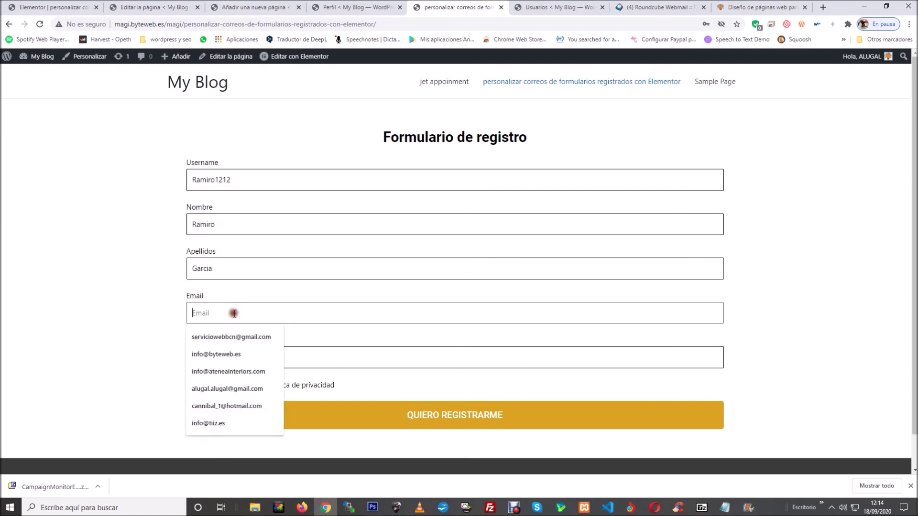
left_click(210, 354)
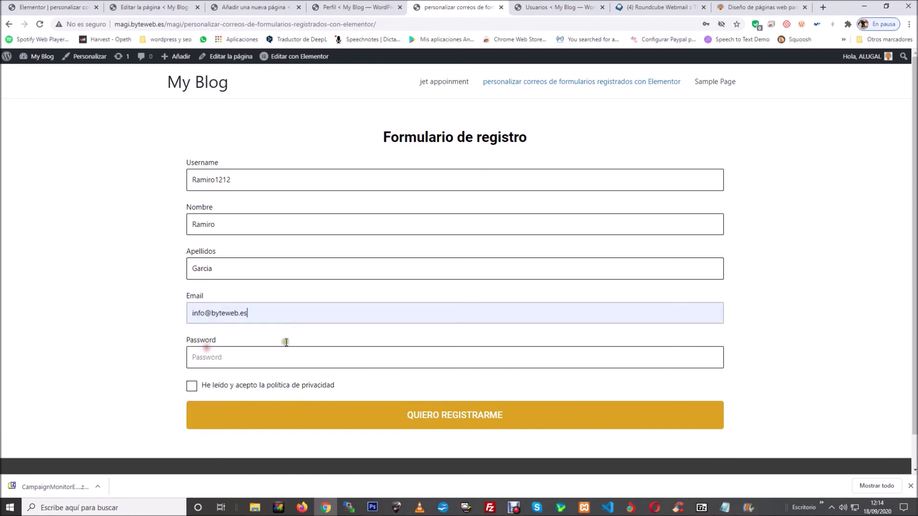
left_click(263, 359)
type("••")
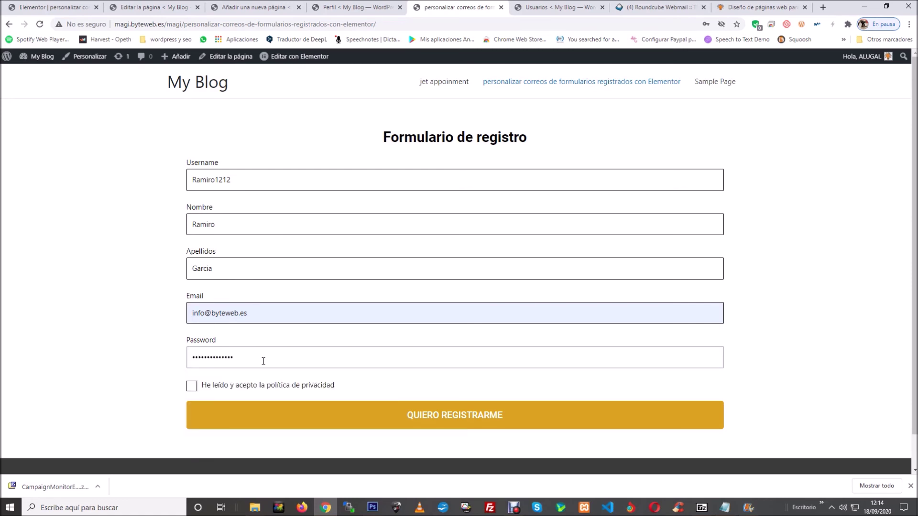
Accept the privacy policy and submit the registration form
left_click(192, 386)
left_click(436, 420)
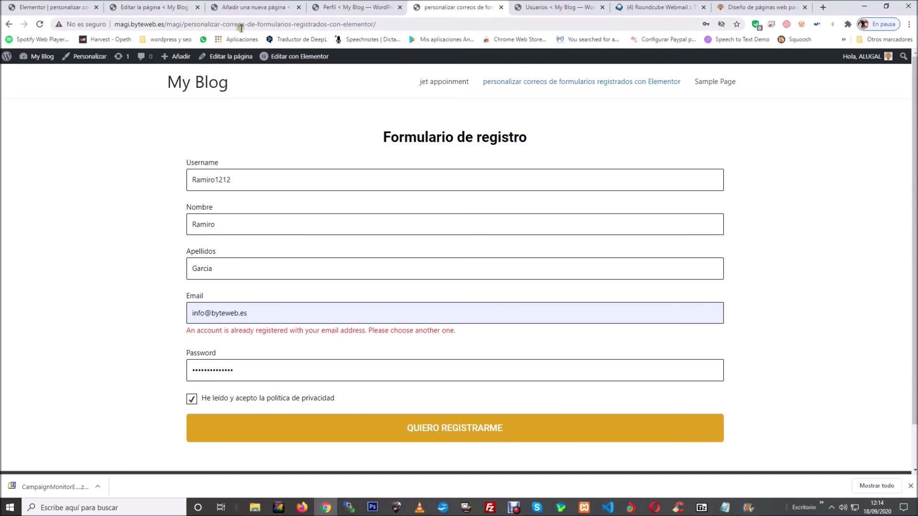
Delete the existing subscriber account from the WordPress list of all users and confirm the deletion
left_click(349, 7)
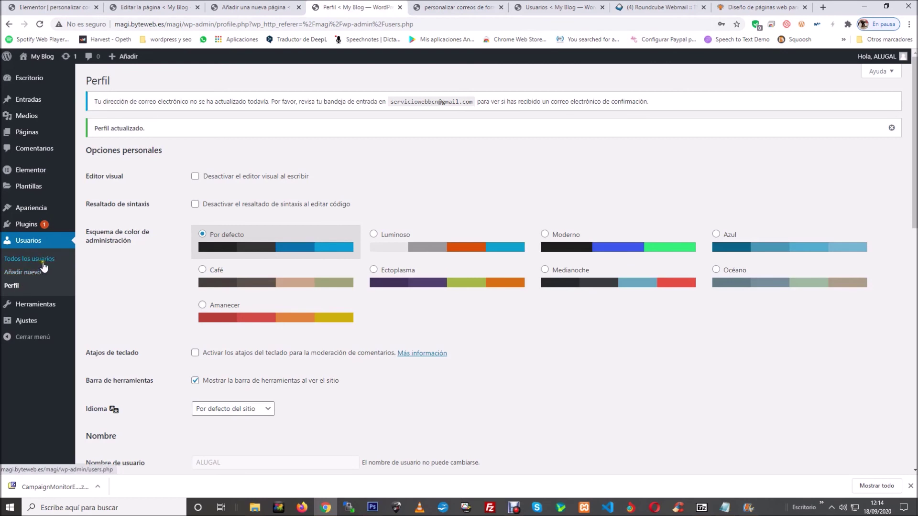
left_click(63, 263)
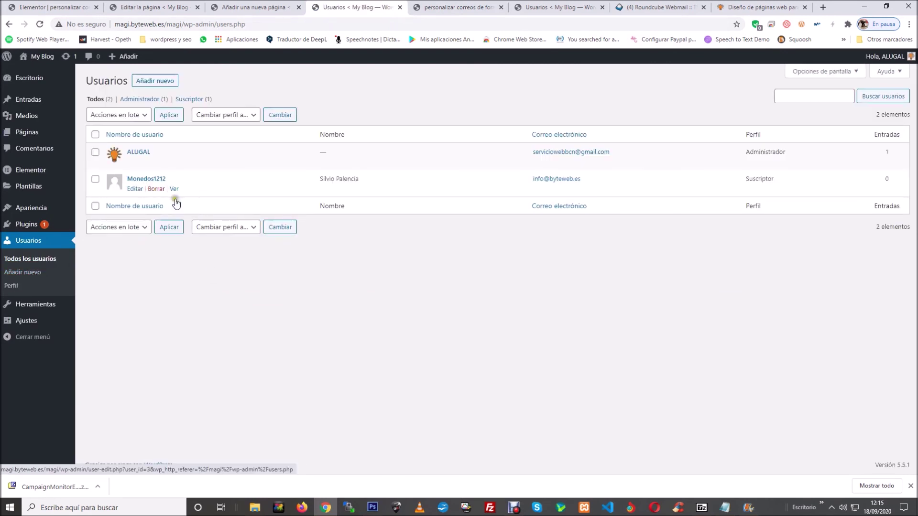
left_click(150, 190)
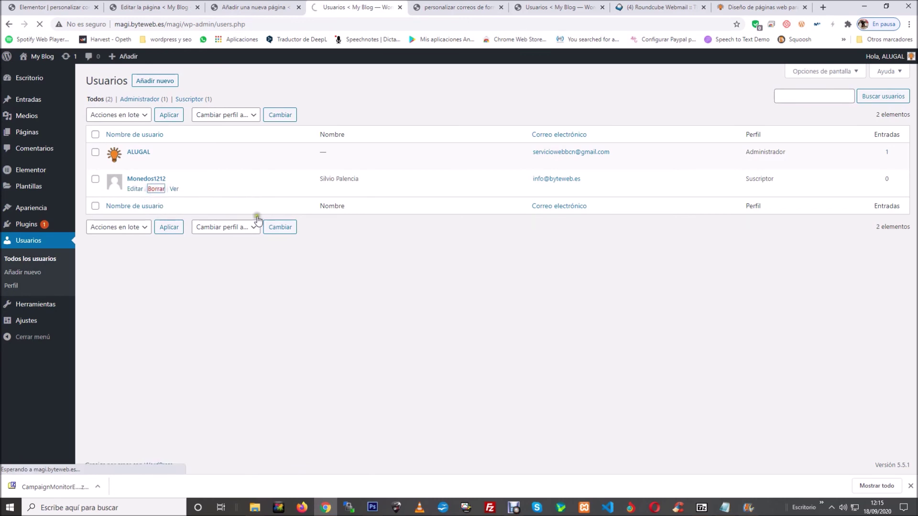
left_click(133, 143)
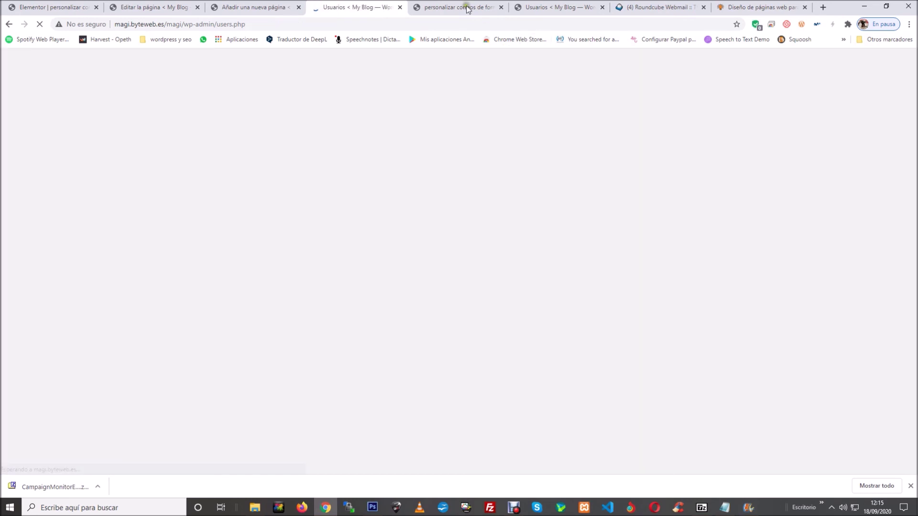
Return to the published registration form and resubmit it with the details already filled in
left_click(467, 9)
scroll(389, 447, "down", 1)
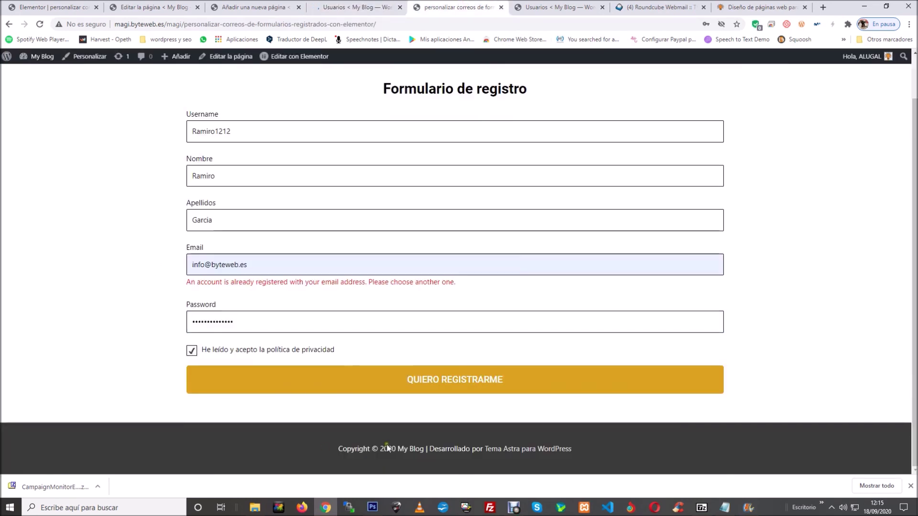
left_click(468, 391)
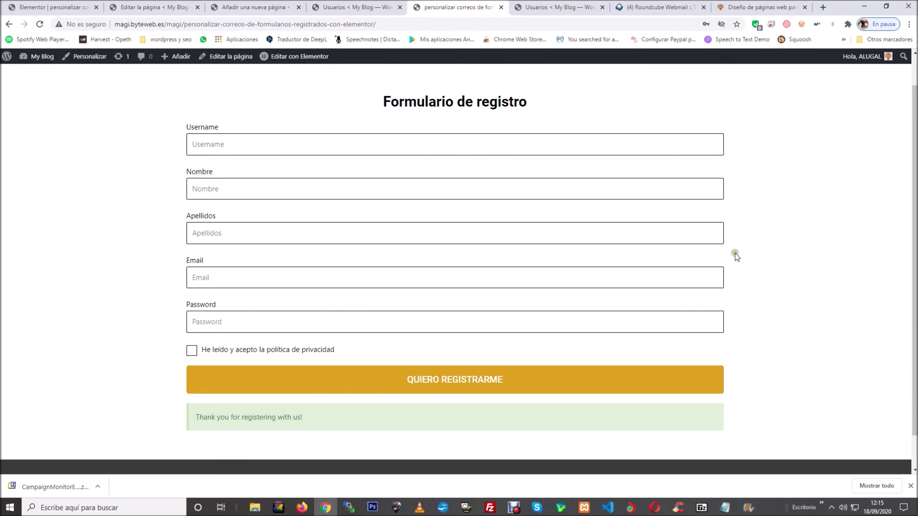
Open the newest "Thank you for registering with "My Blog"!" message in the Roundcube webmail inbox and show its blocked images
left_click(658, 8)
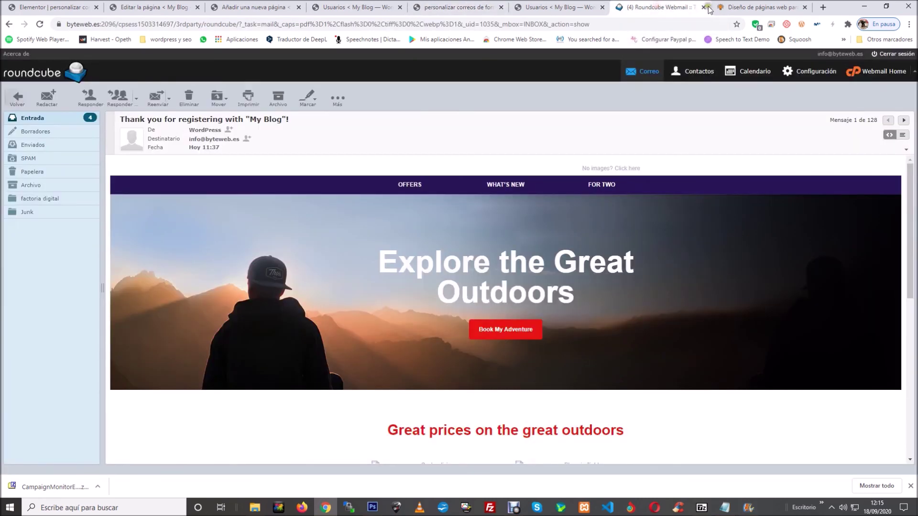
left_click(51, 119)
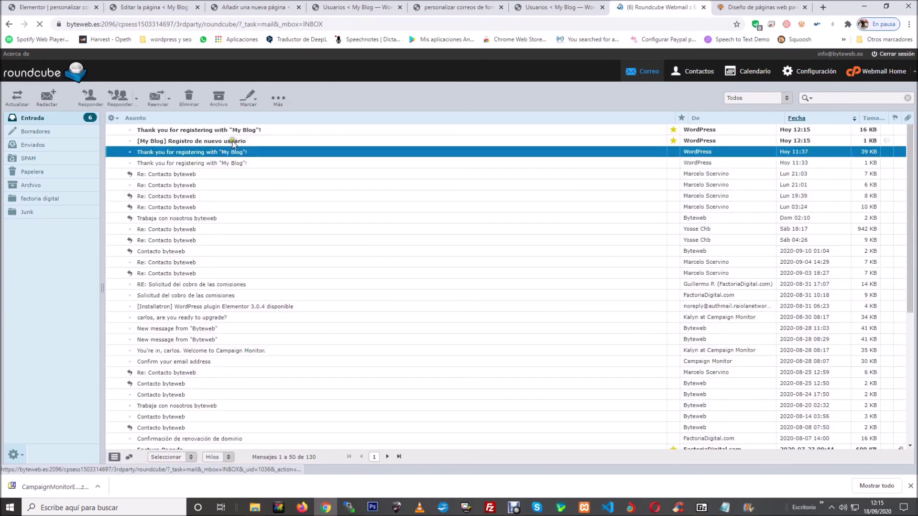
left_click(245, 130)
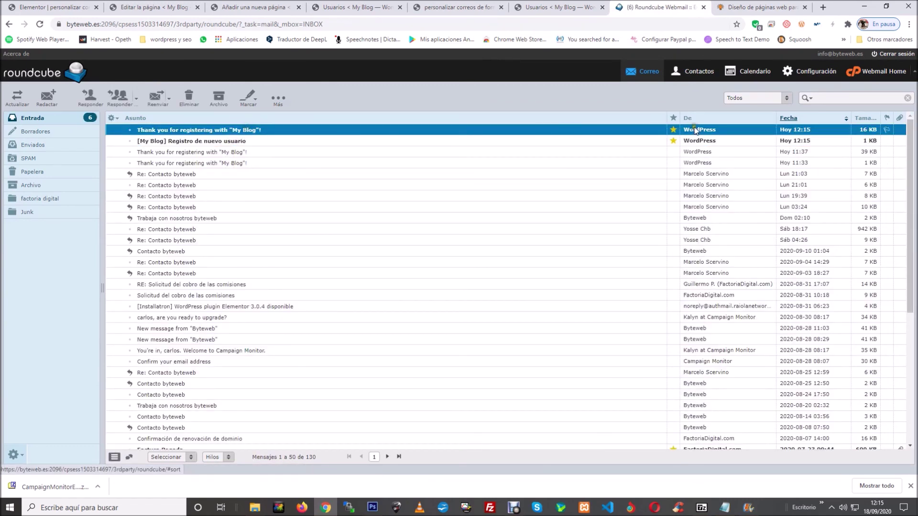
double_click(224, 134)
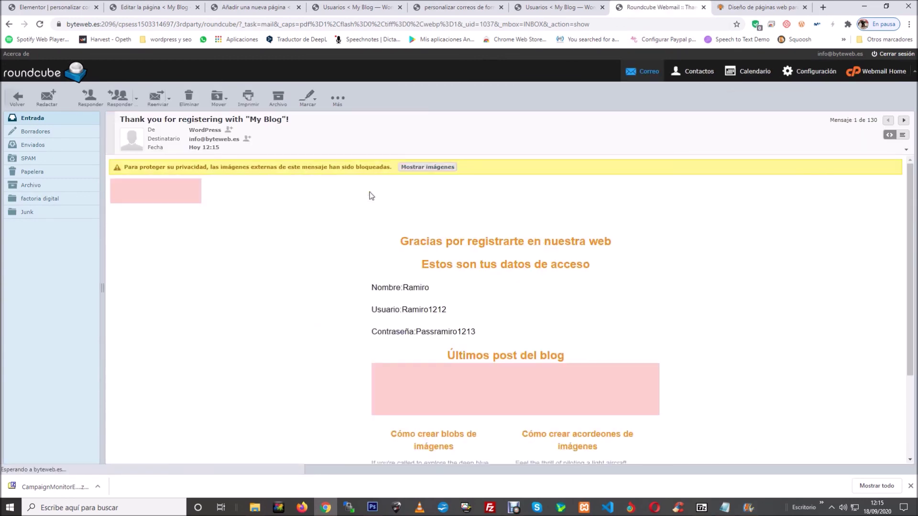
left_click(449, 170)
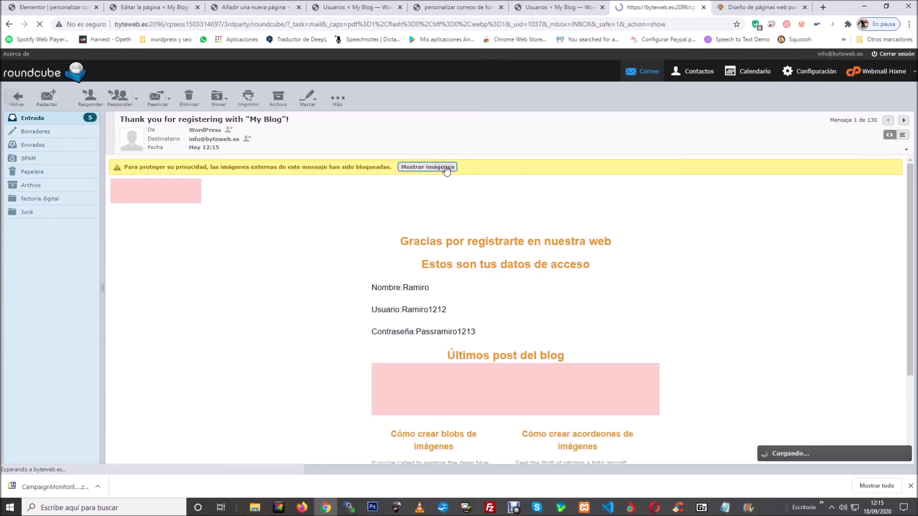
Examine the received registration email's logo, the name, username and password lines, and the latest blog posts section
scroll(493, 218, "down", 2)
scroll(493, 218, "up", 2)
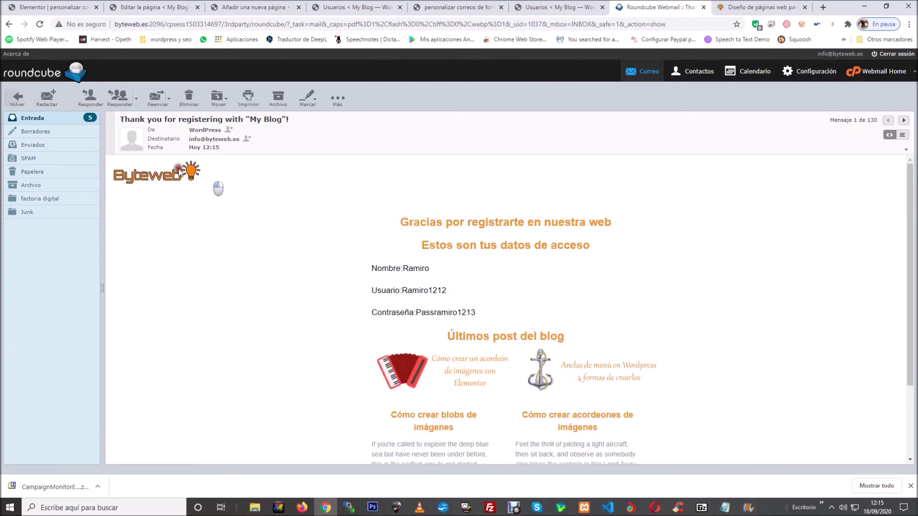
left_click_drag(217, 186, 299, 187)
scroll(535, 233, "down", 2)
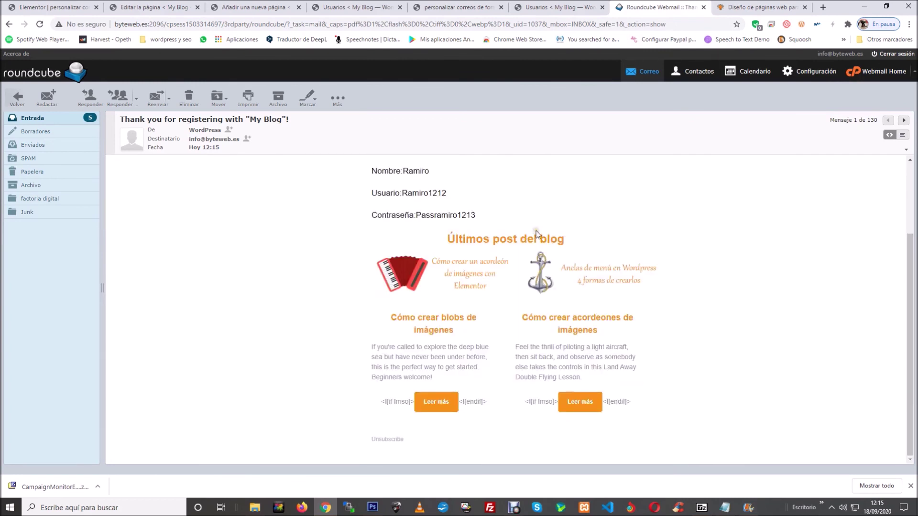
scroll(535, 233, "up", 2)
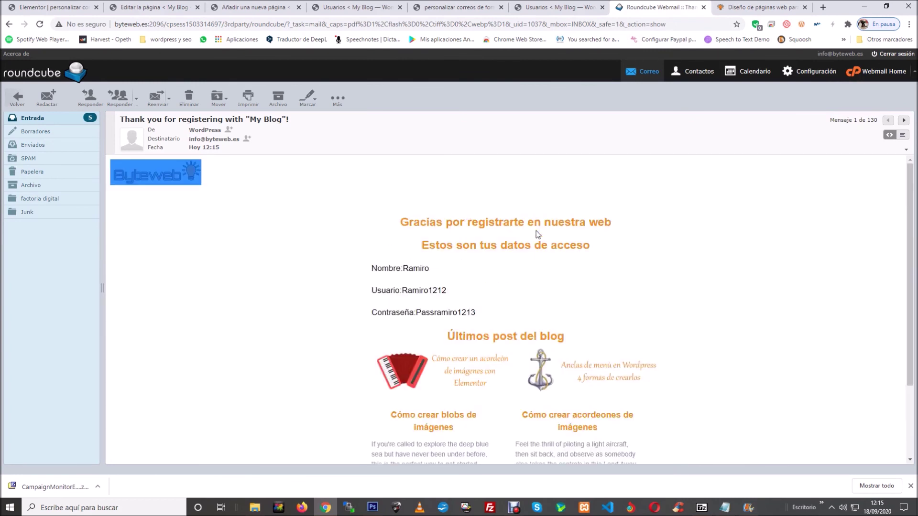
double_click(411, 269)
left_click_drag(403, 289, 483, 308)
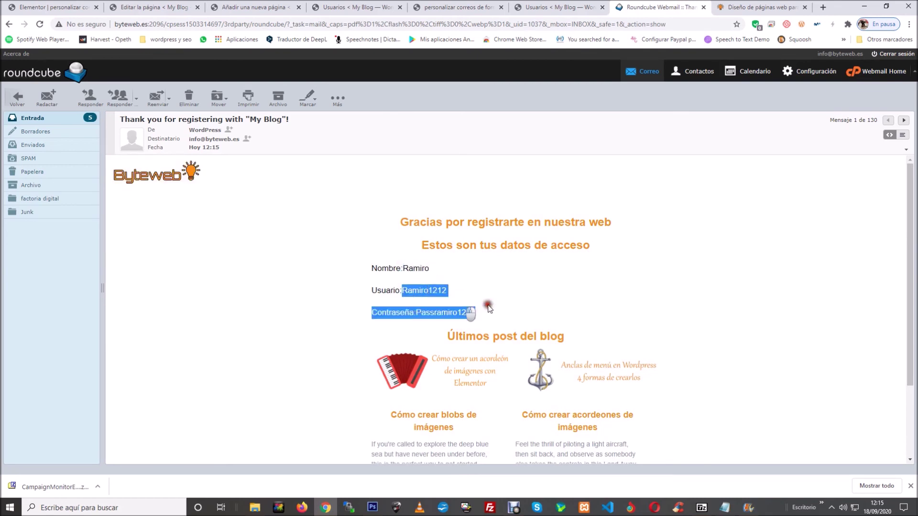
scroll(578, 265, "down", 2)
scroll(592, 248, "up", 2)
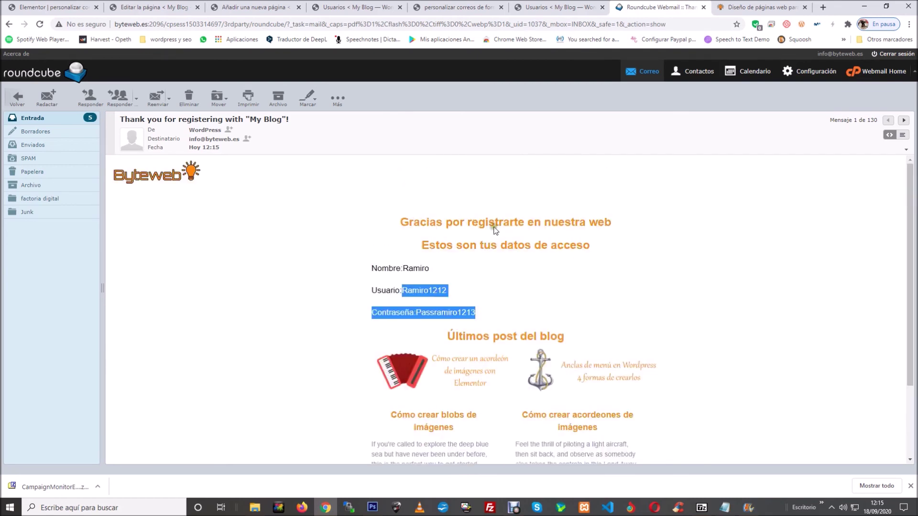